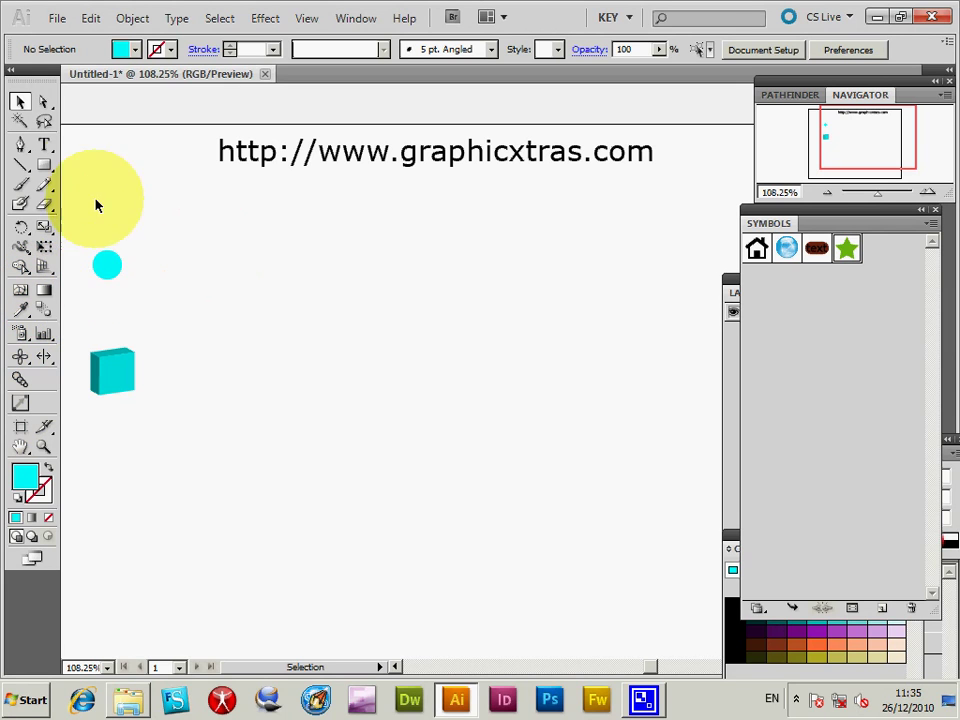
Try selecting the cyan 3D cube and the small cyan circle, then clear the selection.
click(94, 395)
key(ctrl+z)
click(104, 394)
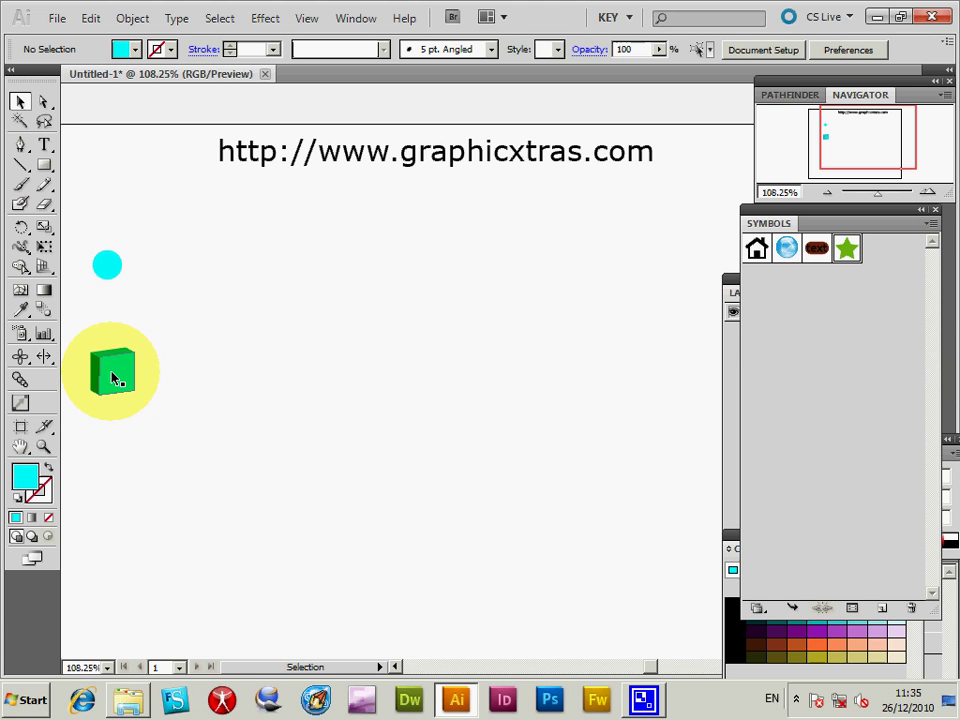
click(108, 258)
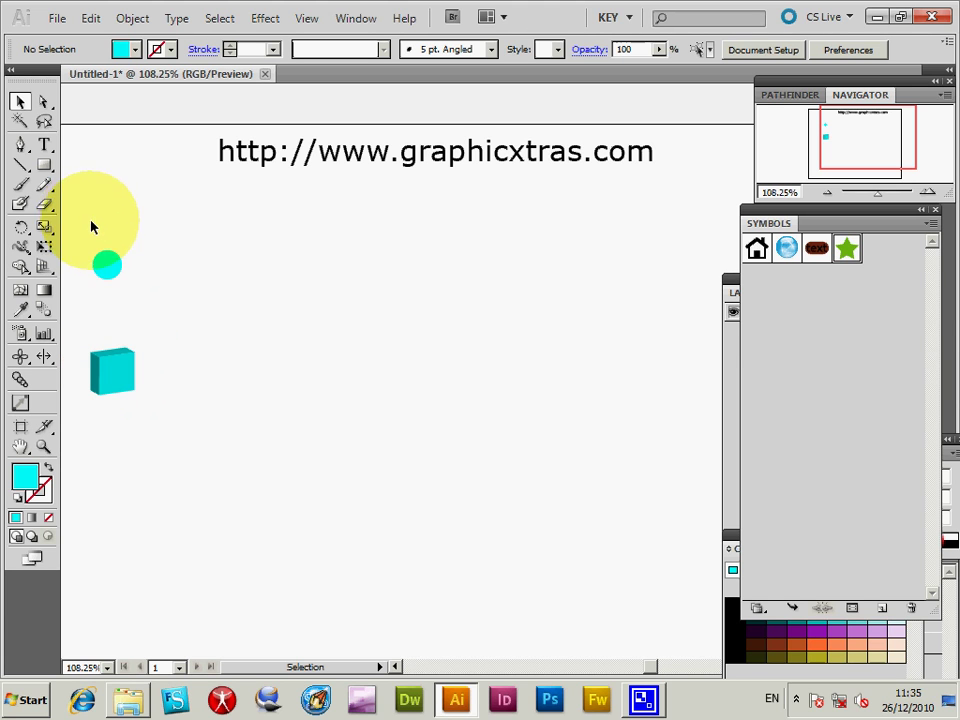
drag(81, 214, 152, 404)
click(229, 354)
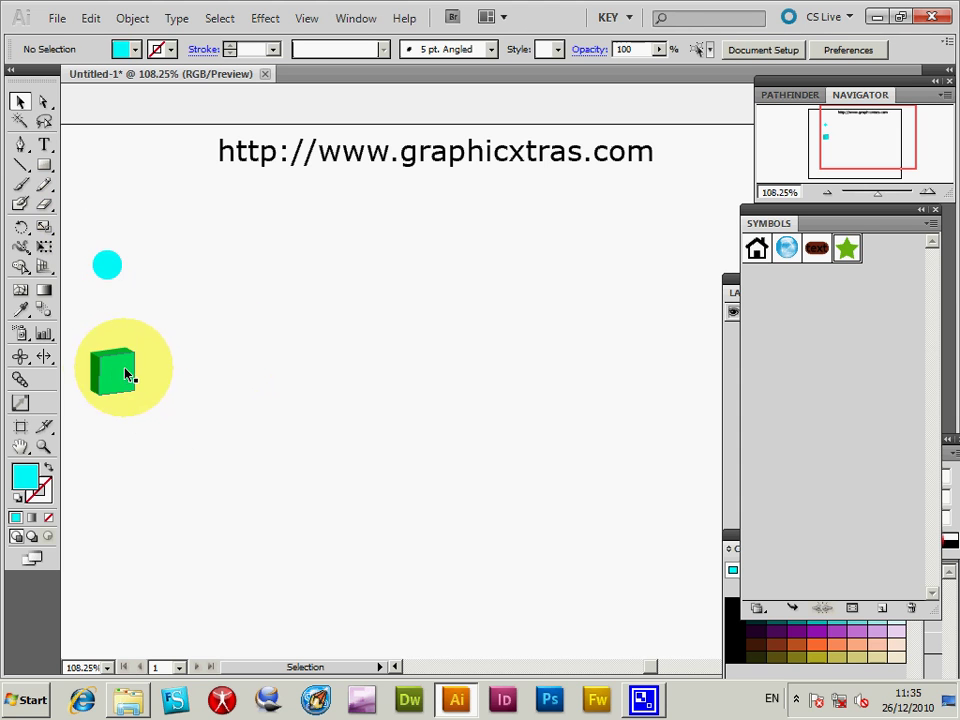
Select the small cyan circle and browse the existing designs in the Graph Design dialog.
click(113, 264)
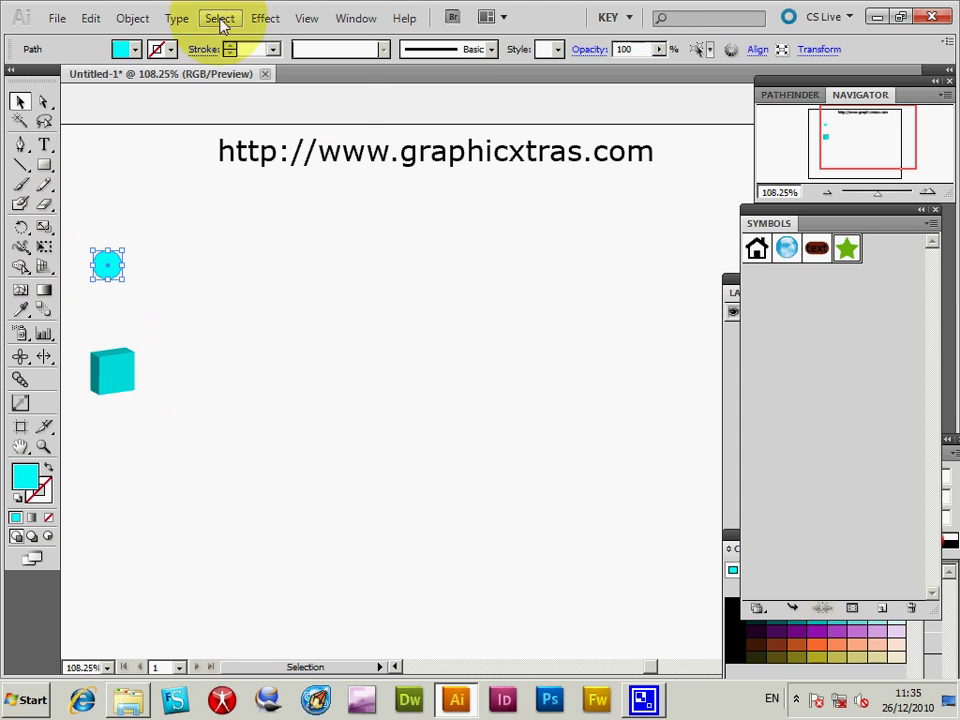
click(135, 20)
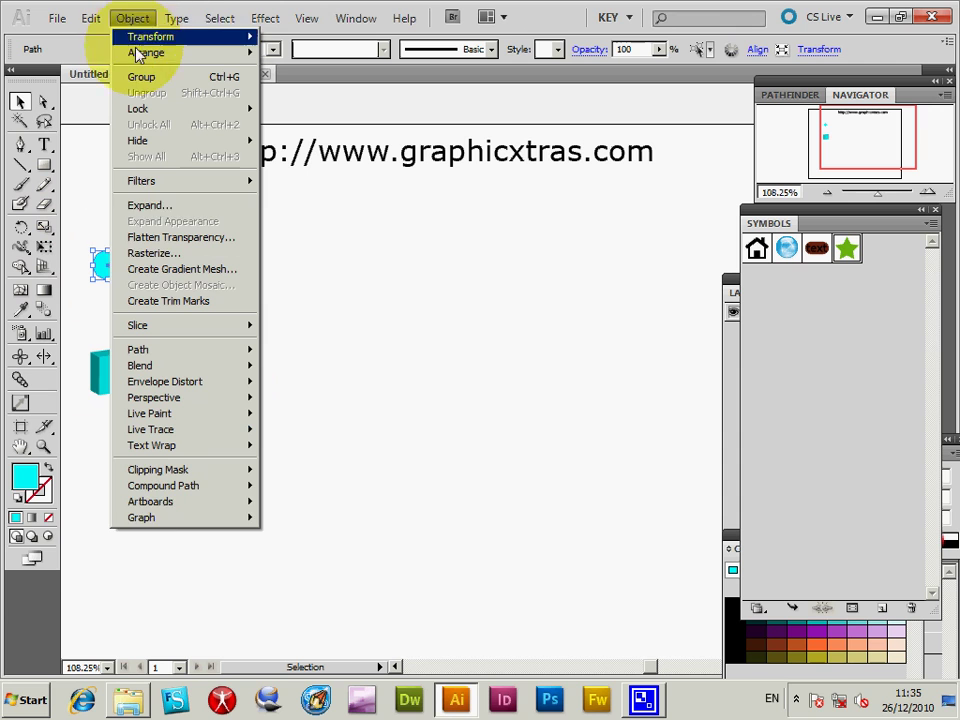
mouse_move(162, 518)
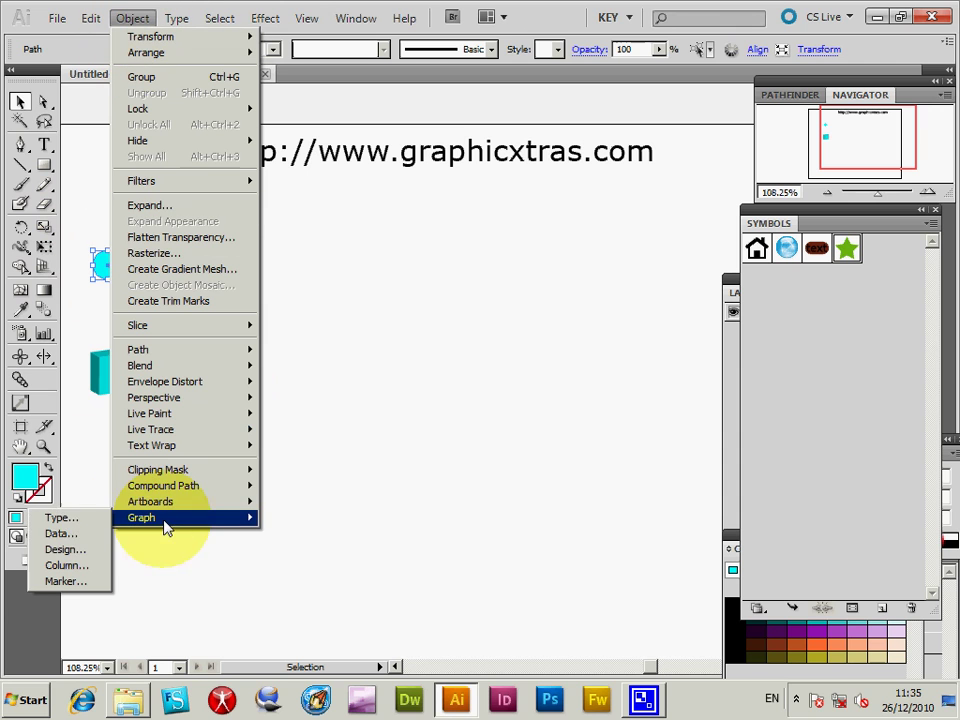
click(62, 549)
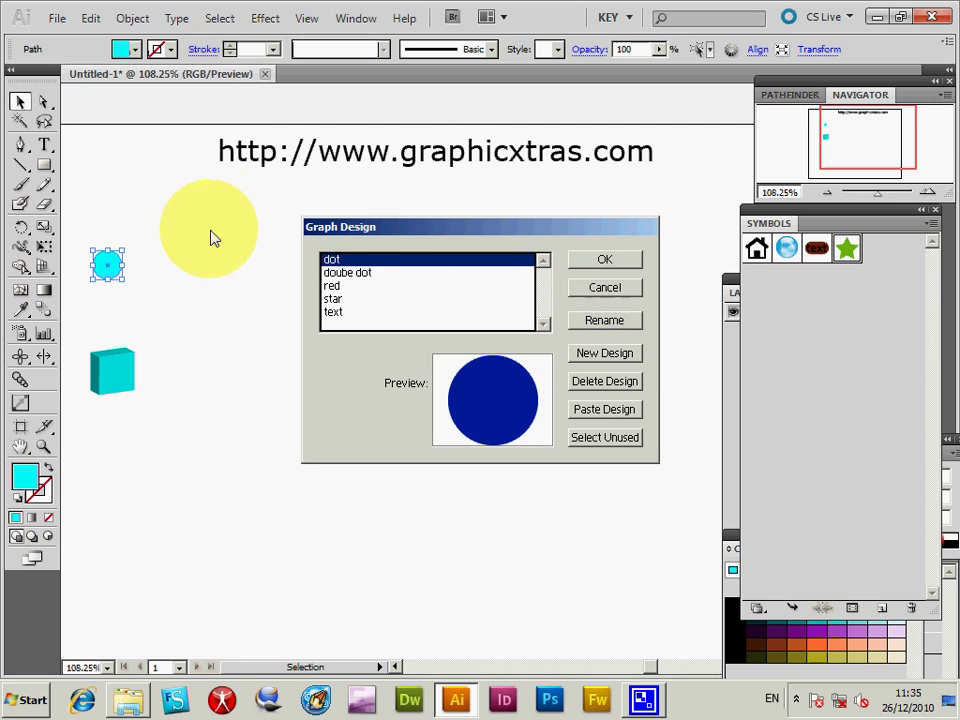
click(340, 272)
click(334, 286)
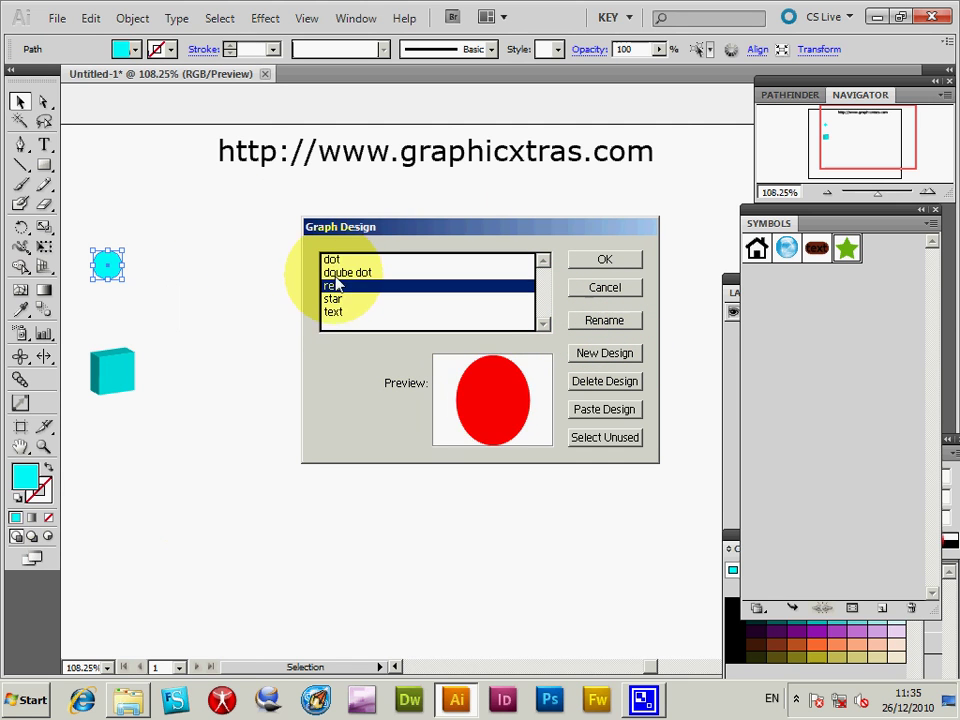
click(336, 272)
click(330, 259)
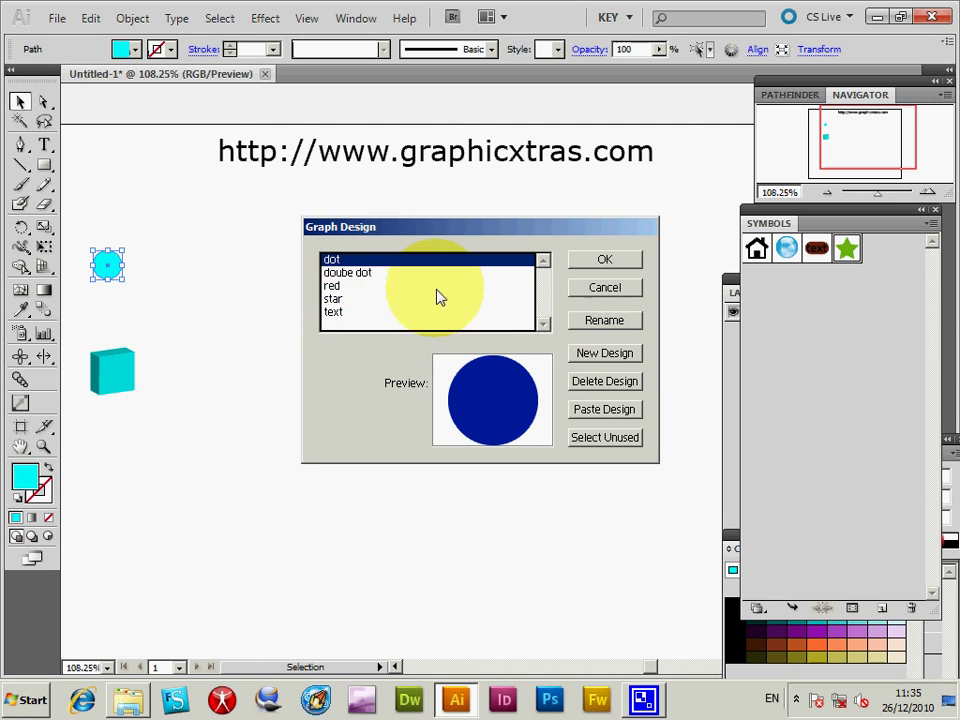
Save the circle as a new graph design named 'blue dot' and close the dialog.
click(605, 355)
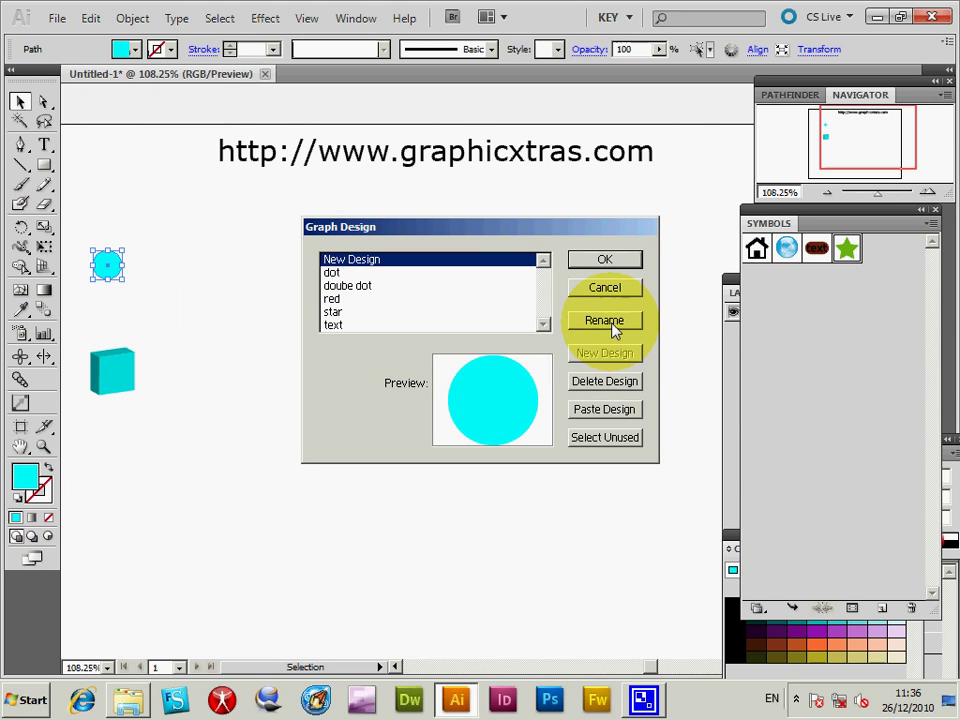
click(611, 326)
text(b)
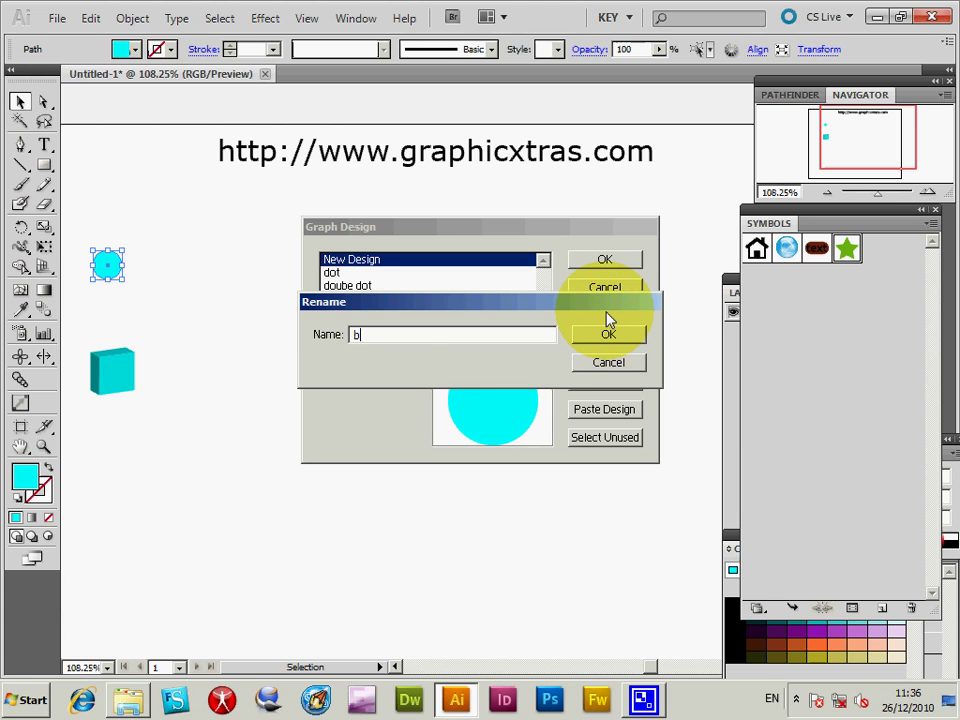
text(lue dot)
click(618, 341)
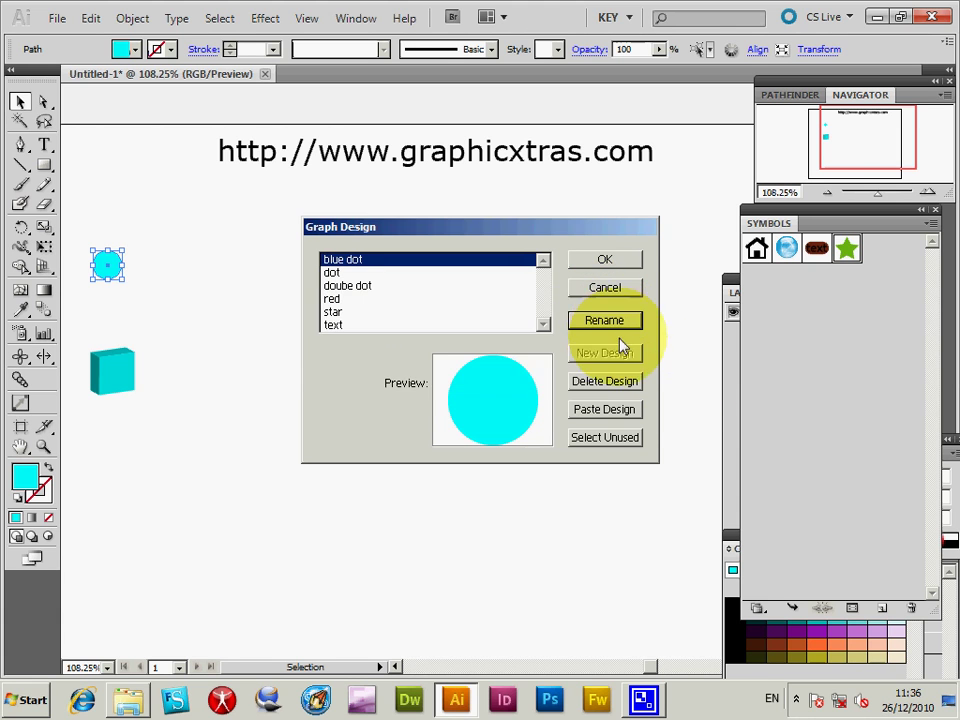
click(605, 260)
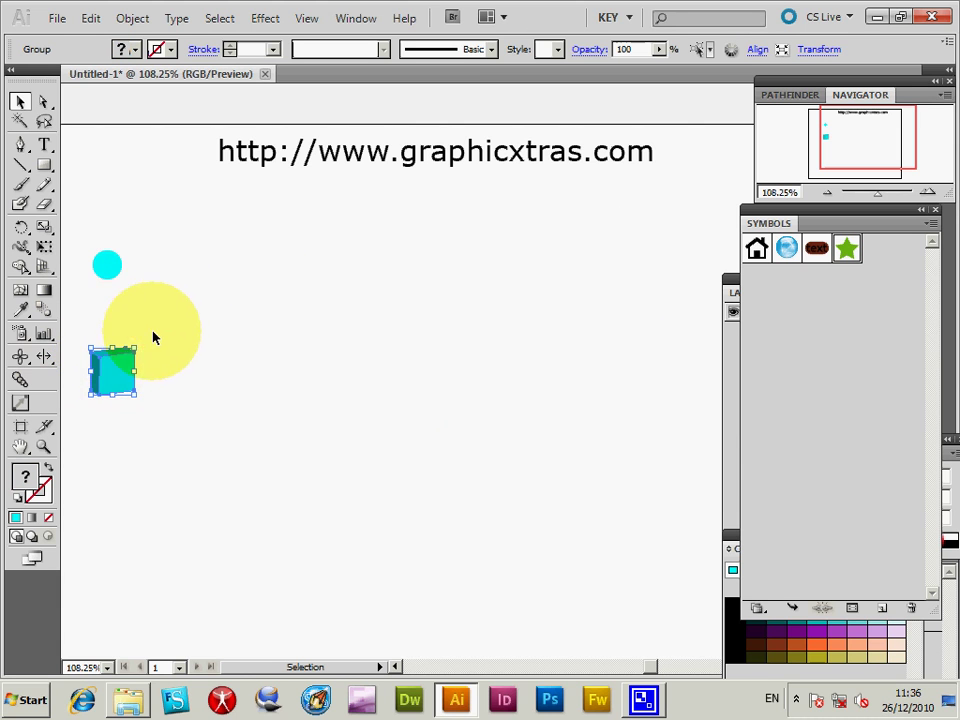
Add the cyan 3D cube as a graph design called 'New Design', then deselect it.
click(132, 18)
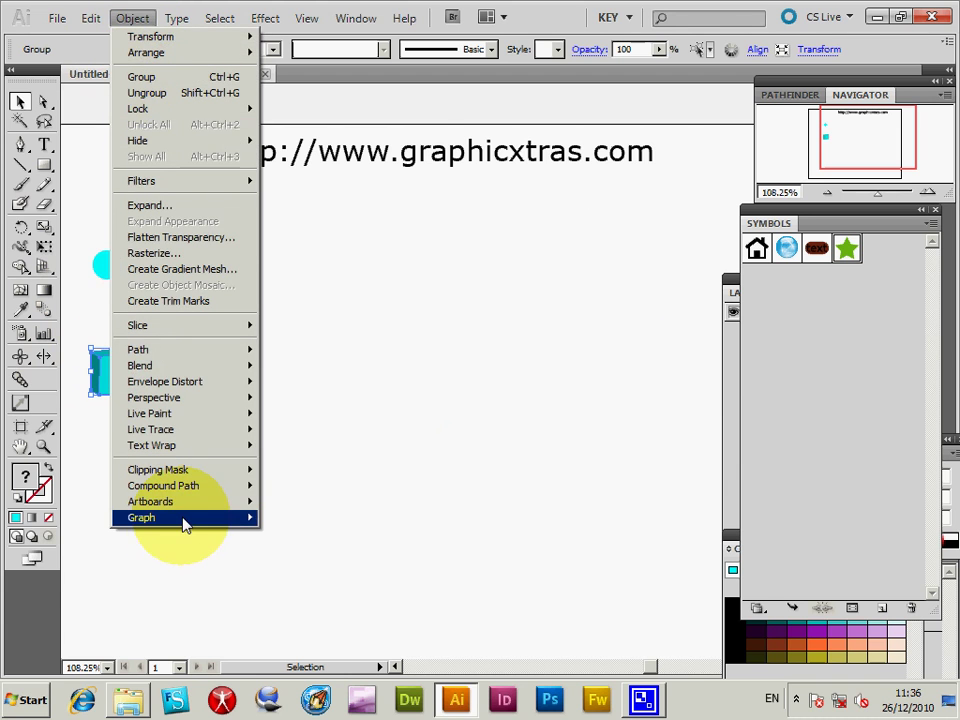
mouse_move(122, 518)
click(64, 549)
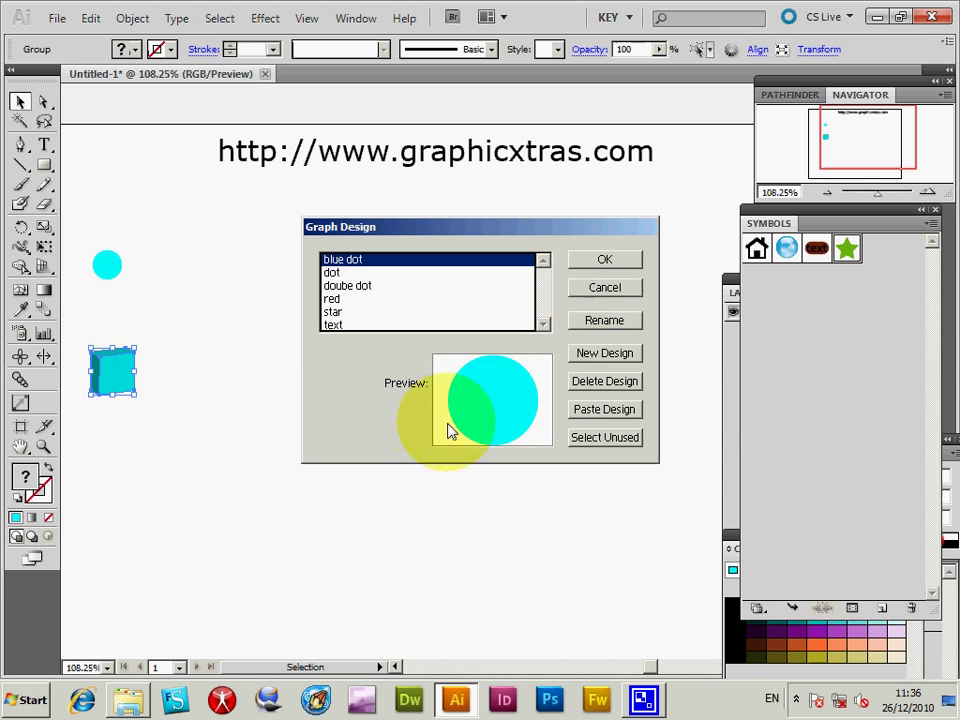
click(340, 272)
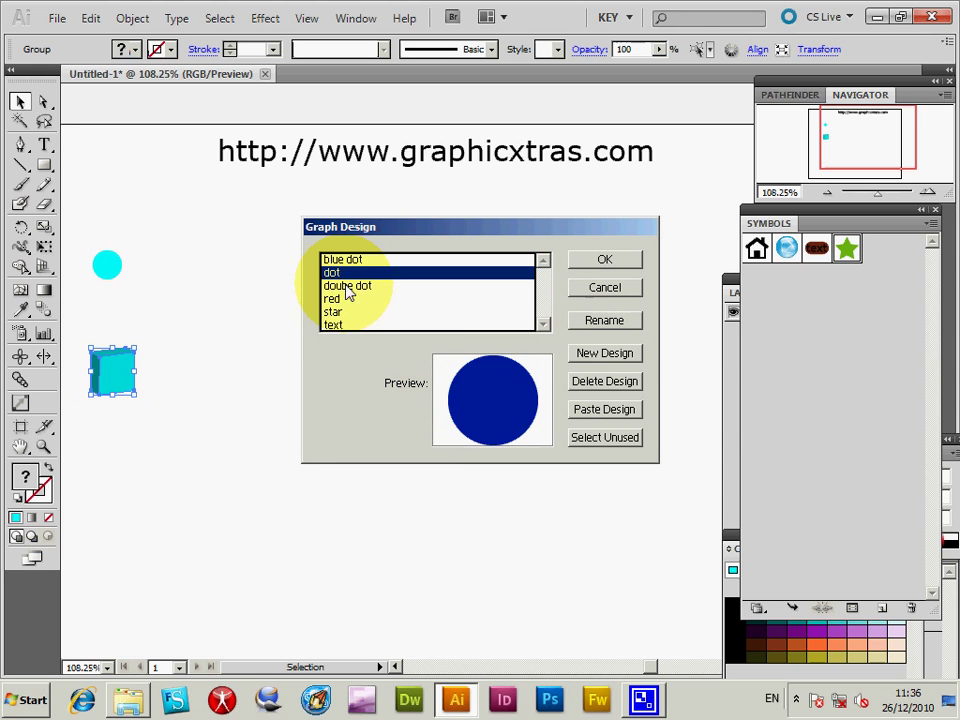
click(350, 286)
click(338, 299)
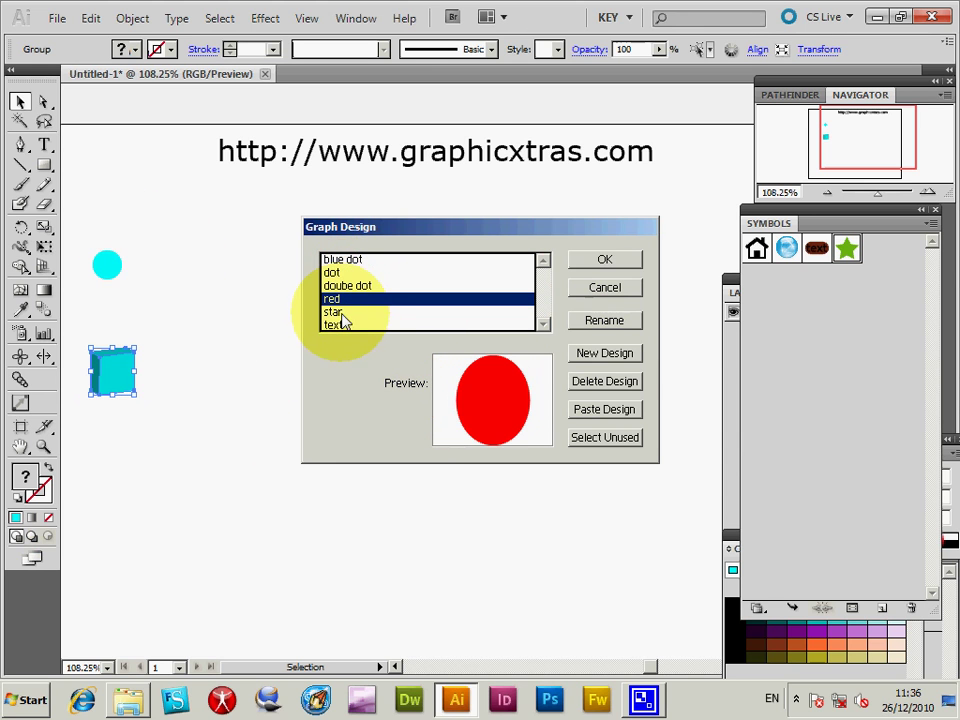
click(611, 357)
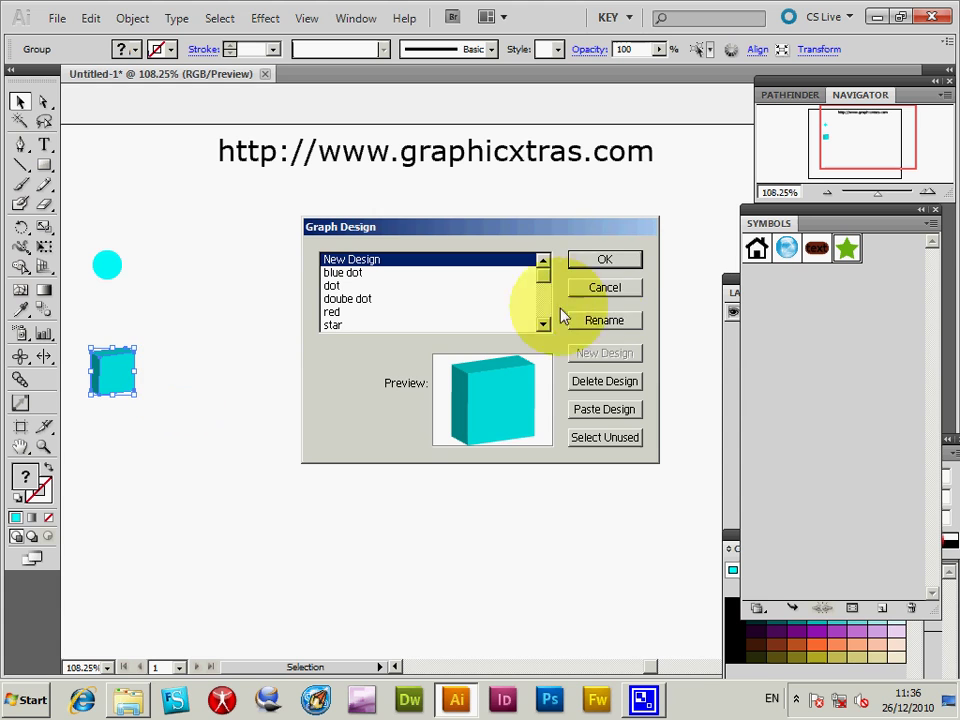
click(619, 265)
click(212, 285)
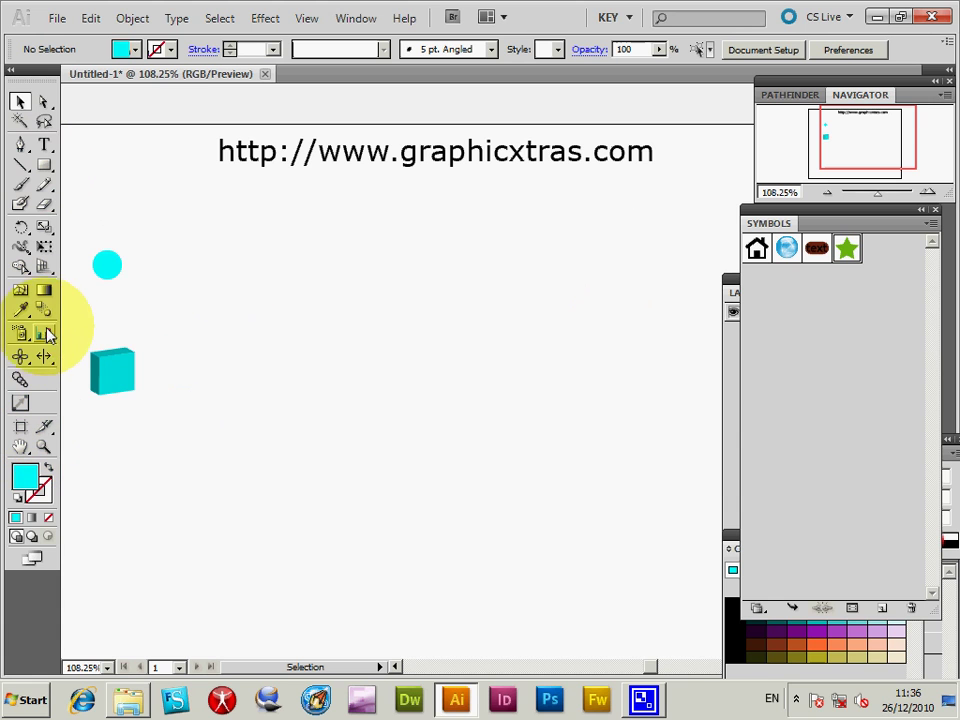
Draw a column graph and apply the data values 6, 10 and 14.
drag(47, 340, 97, 336)
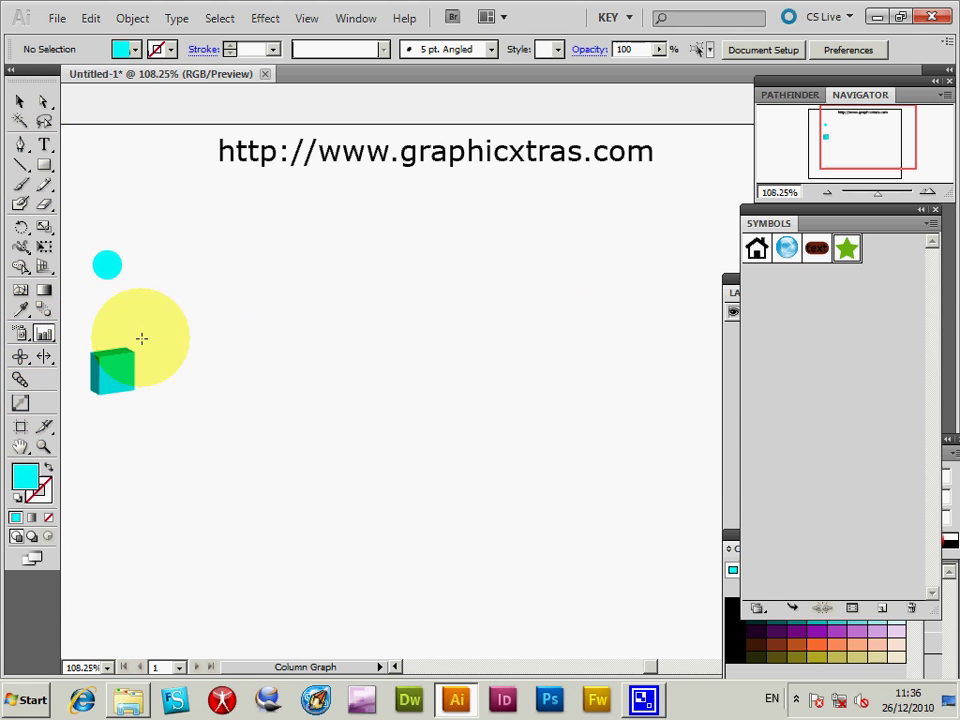
drag(198, 237, 656, 589)
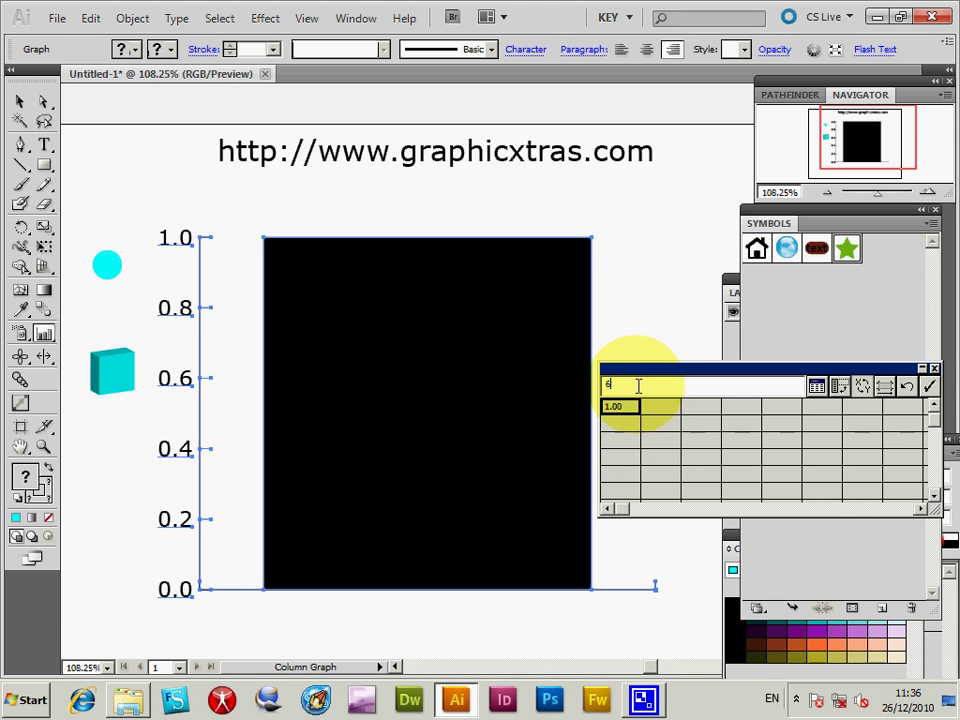
key(Return)
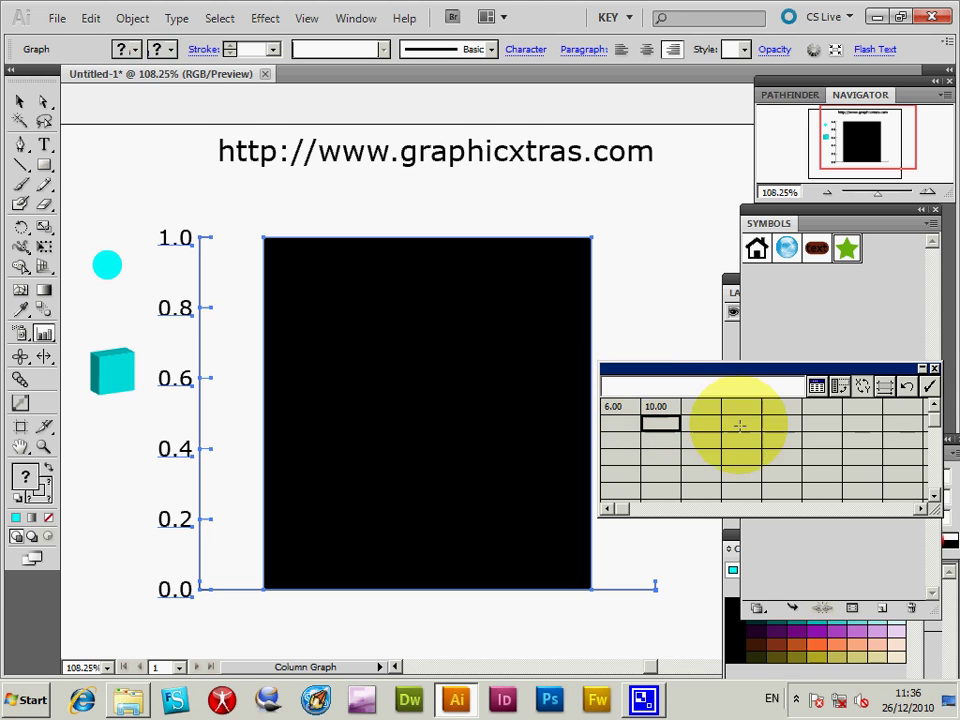
click(693, 406)
key(Return)
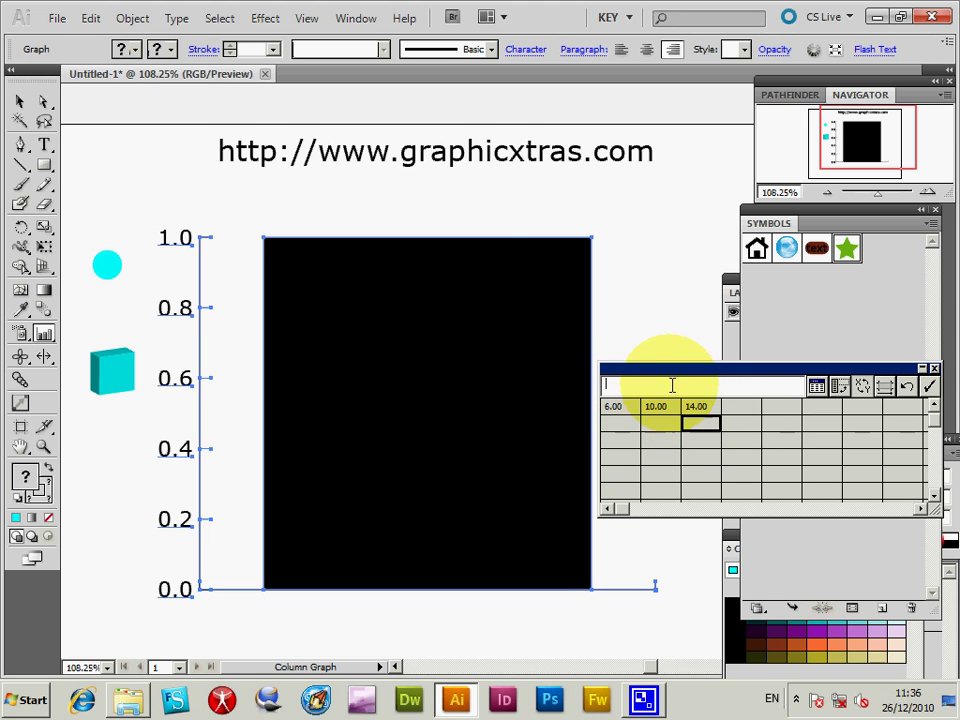
click(928, 387)
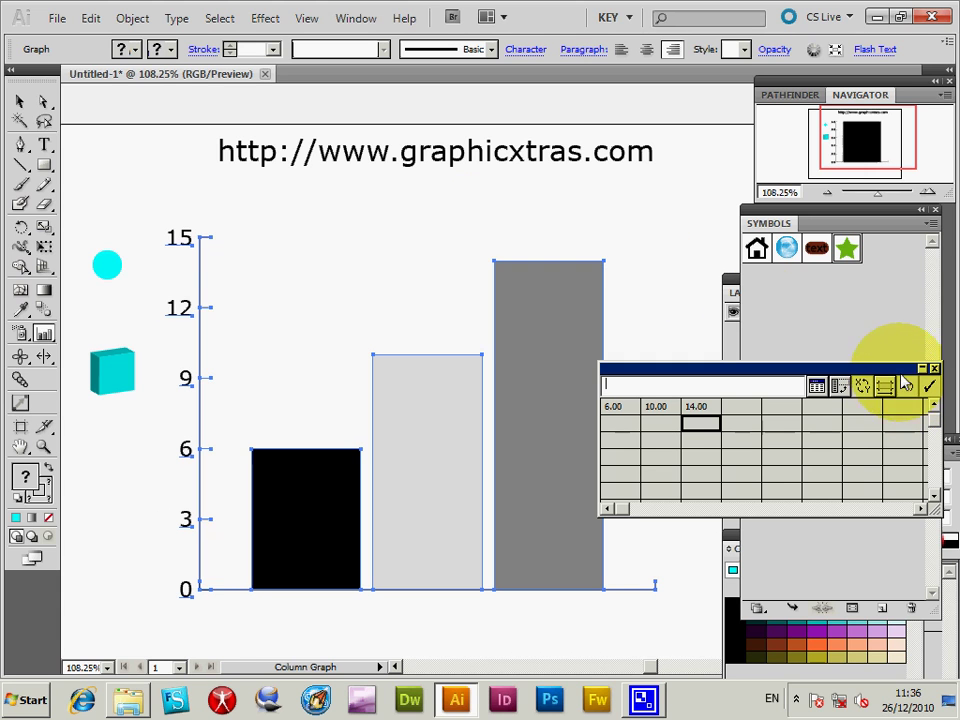
click(22, 105)
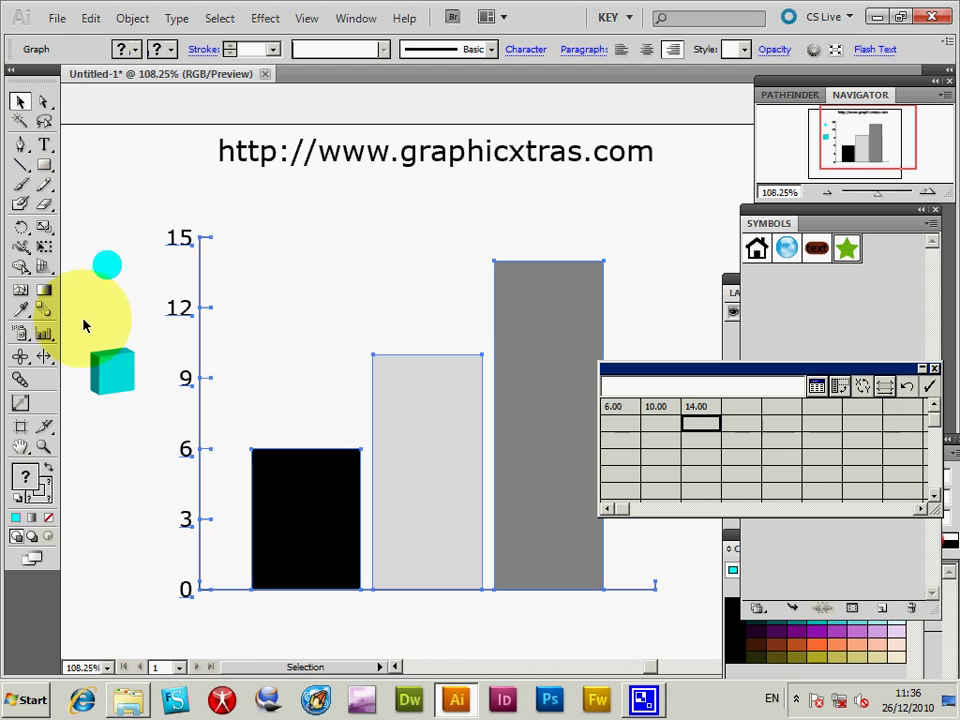
Select the cyan cube together with the column graph and bring up the Graph Column settings.
click(82, 330)
click(112, 370)
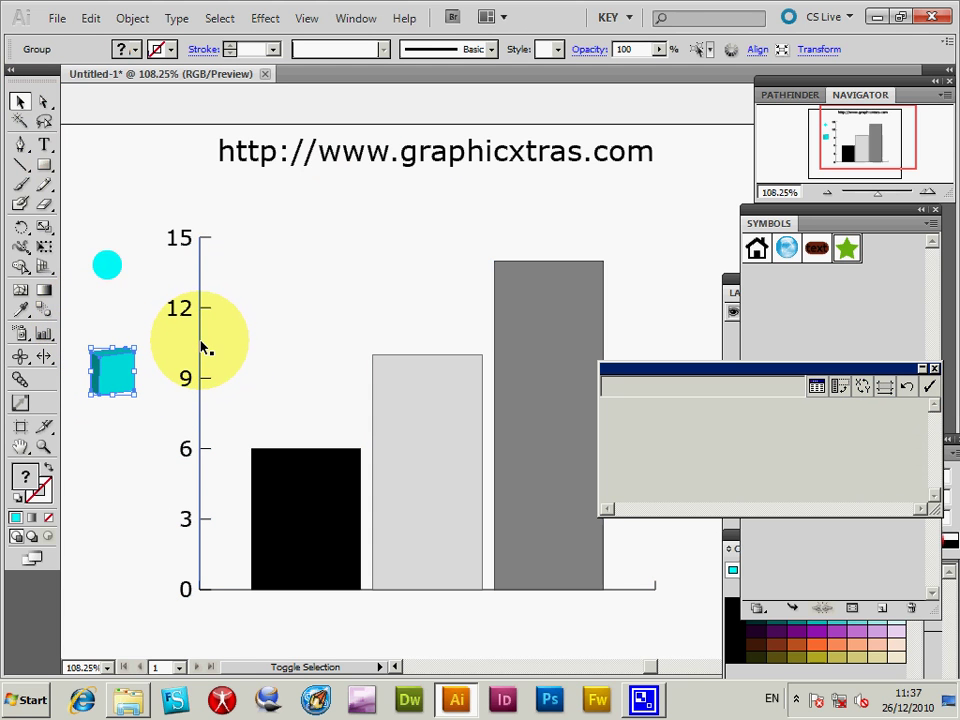
shift+click(201, 347)
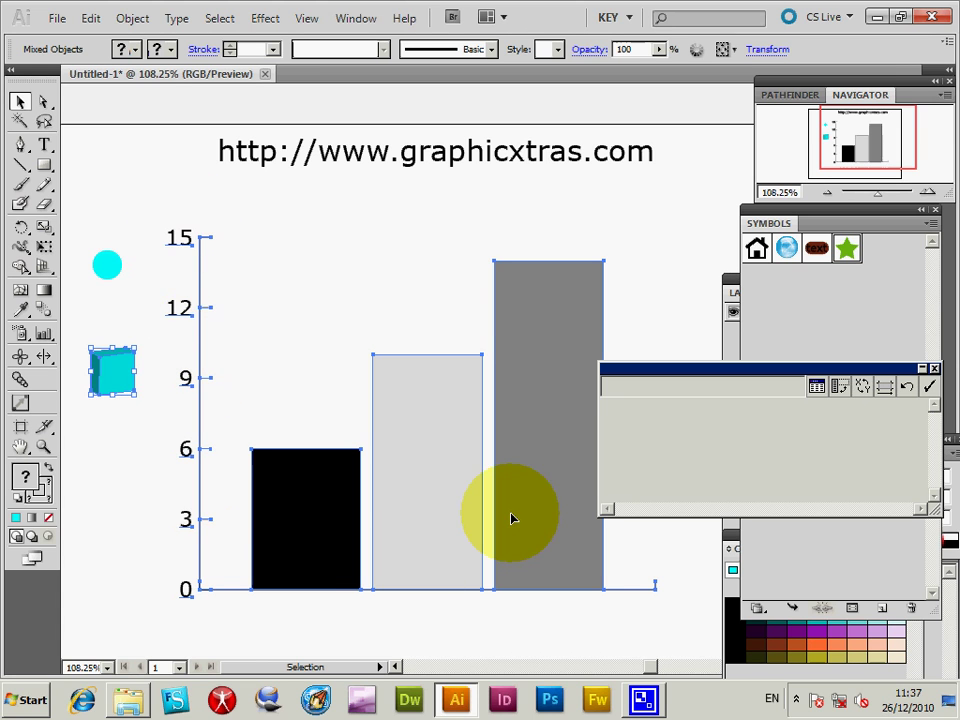
click(132, 19)
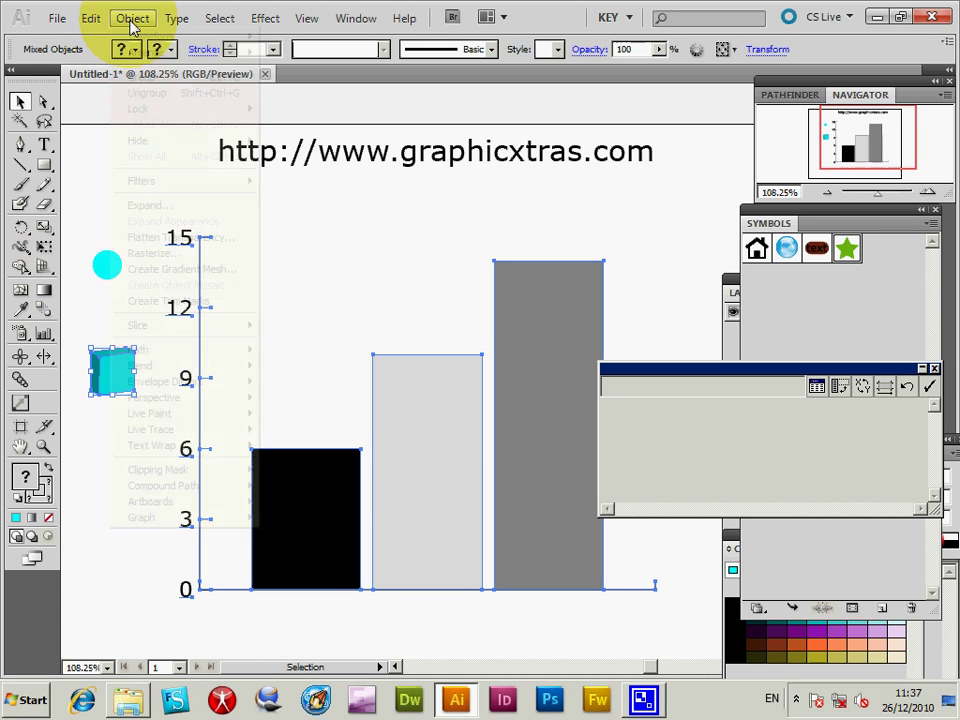
mouse_move(166, 527)
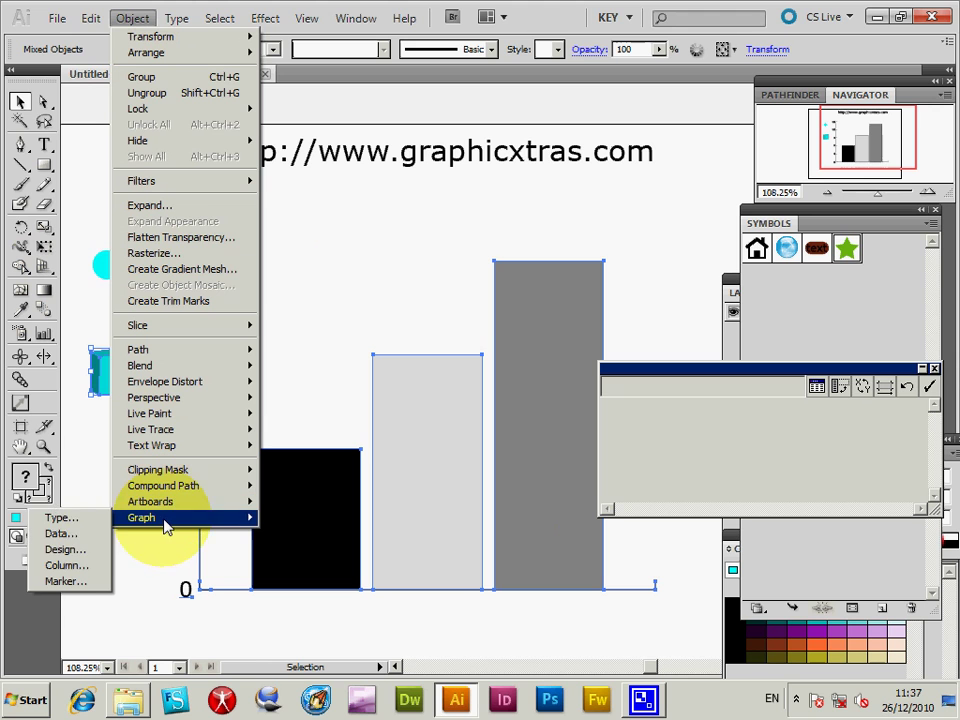
click(66, 566)
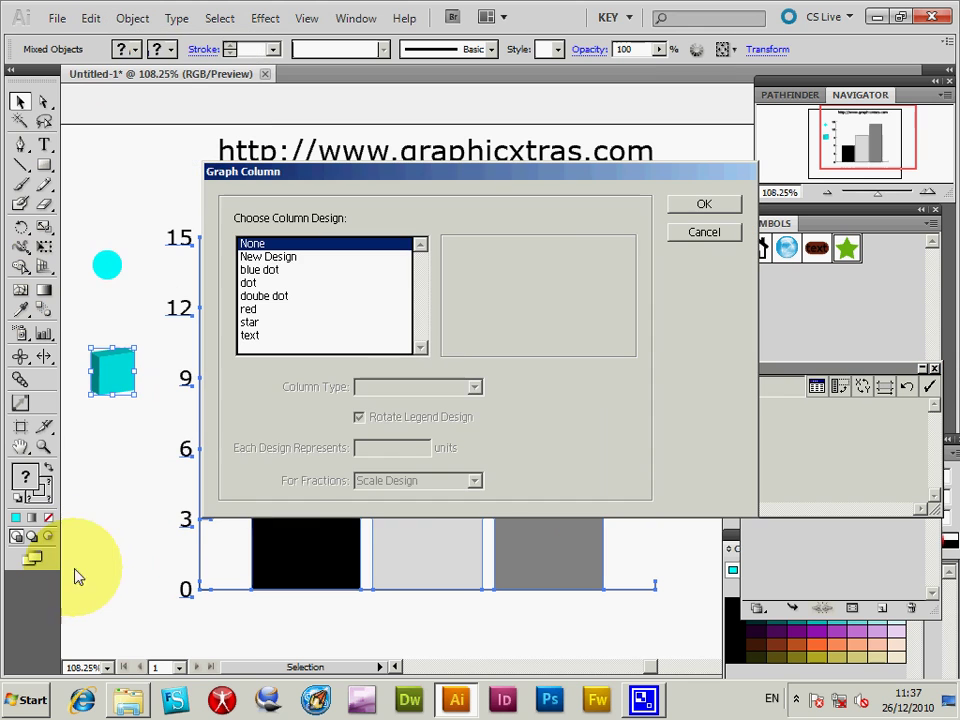
Apply the 'New Design' cube to the graph's columns, scaled vertically to each bar.
click(289, 259)
click(287, 270)
click(285, 282)
click(285, 273)
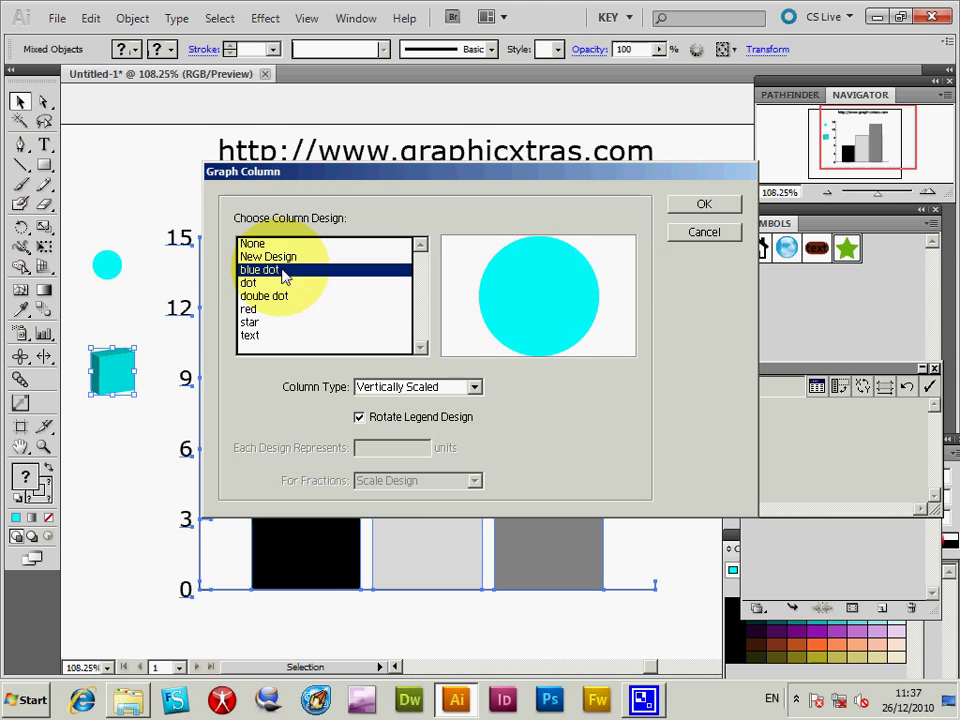
click(286, 258)
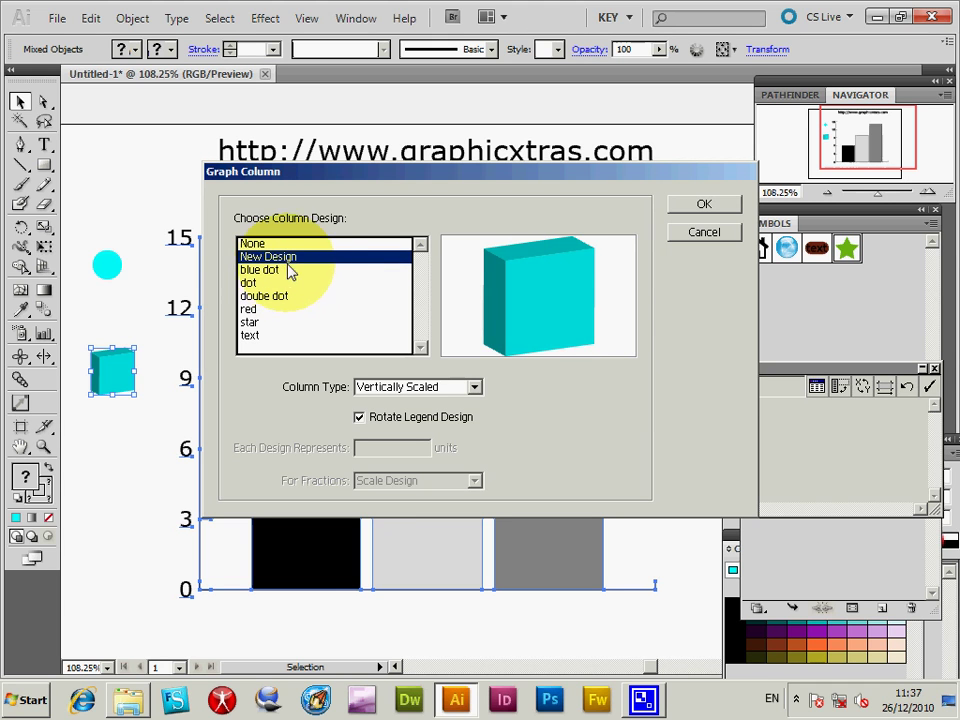
click(268, 270)
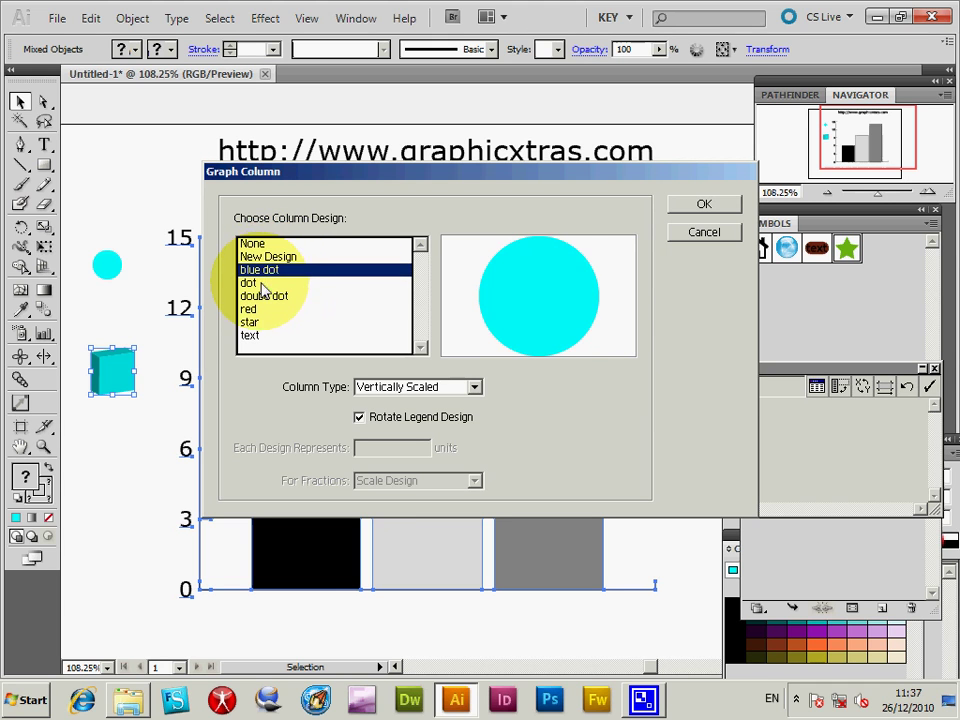
click(262, 296)
click(258, 310)
click(258, 323)
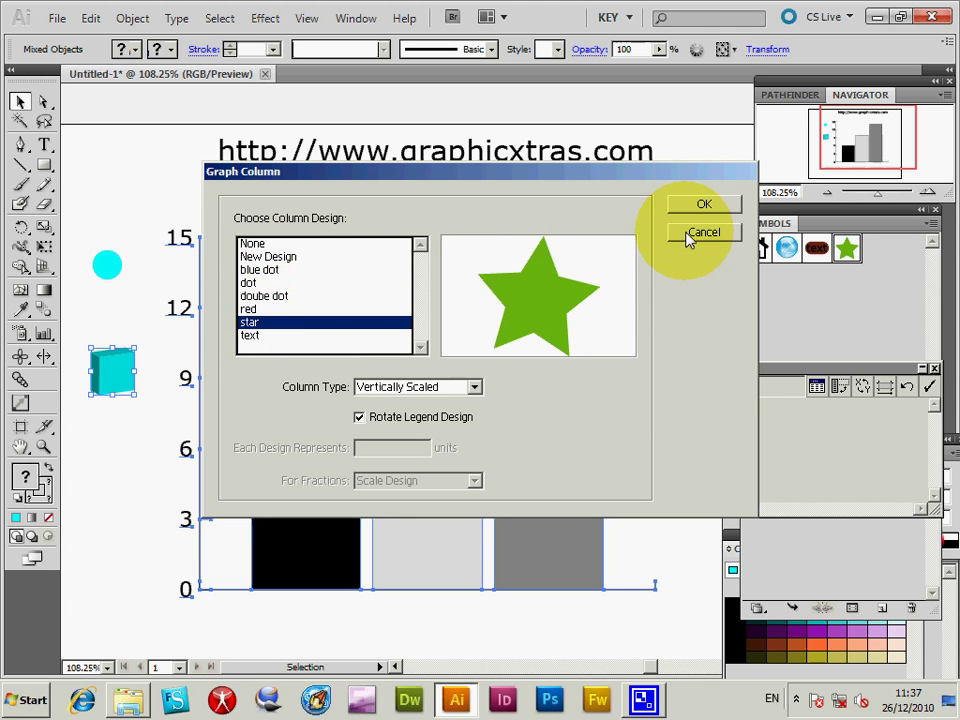
click(268, 258)
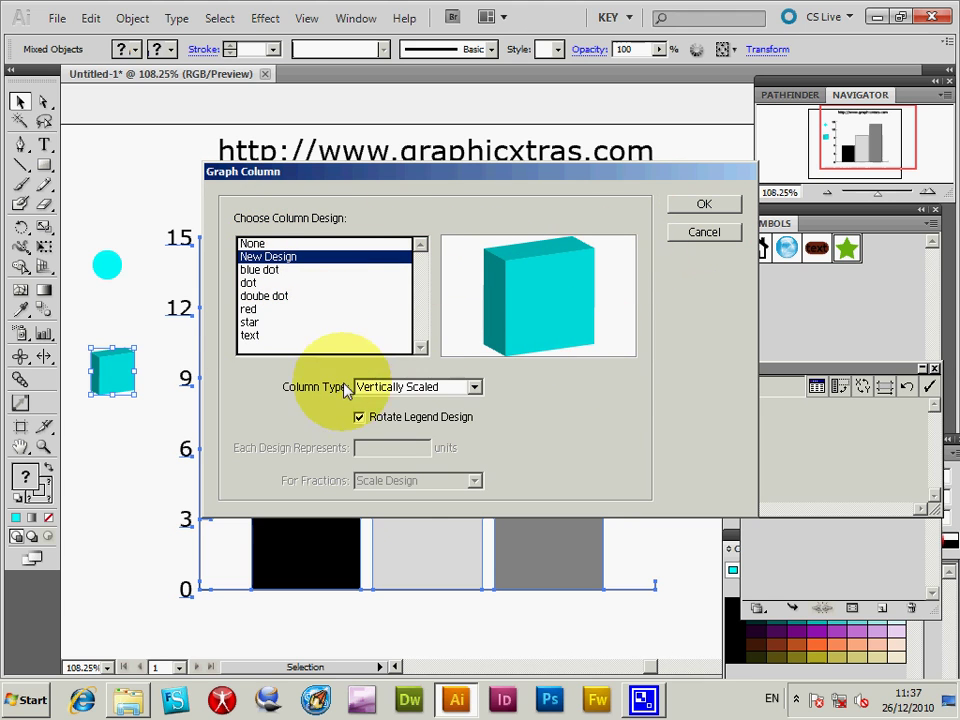
click(704, 204)
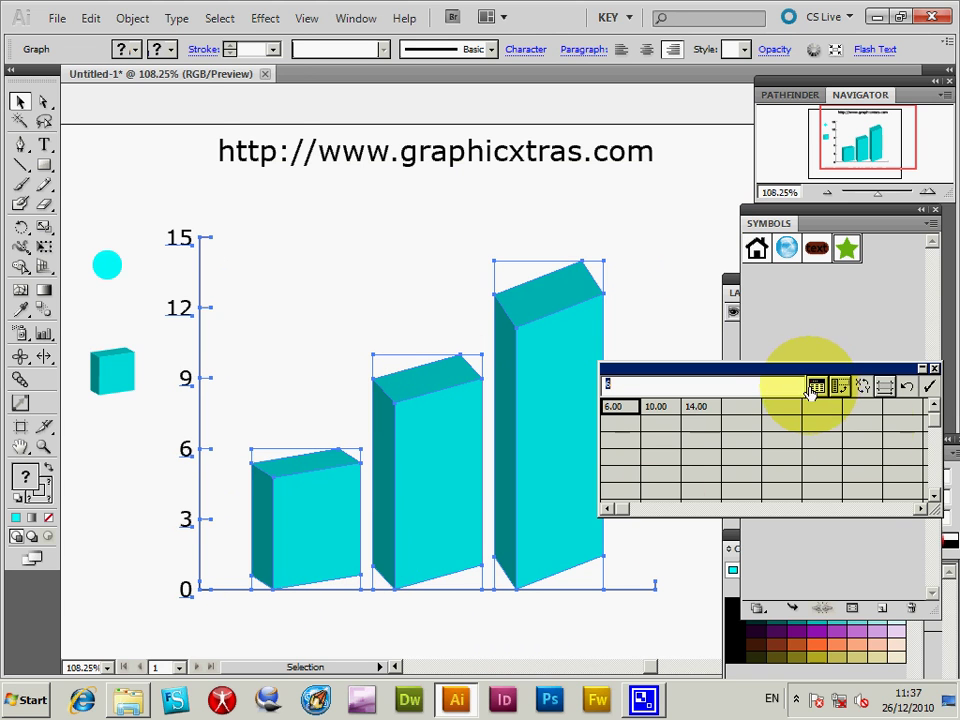
Undo the scaled cube column design and reselect the cube and the graph.
click(90, 18)
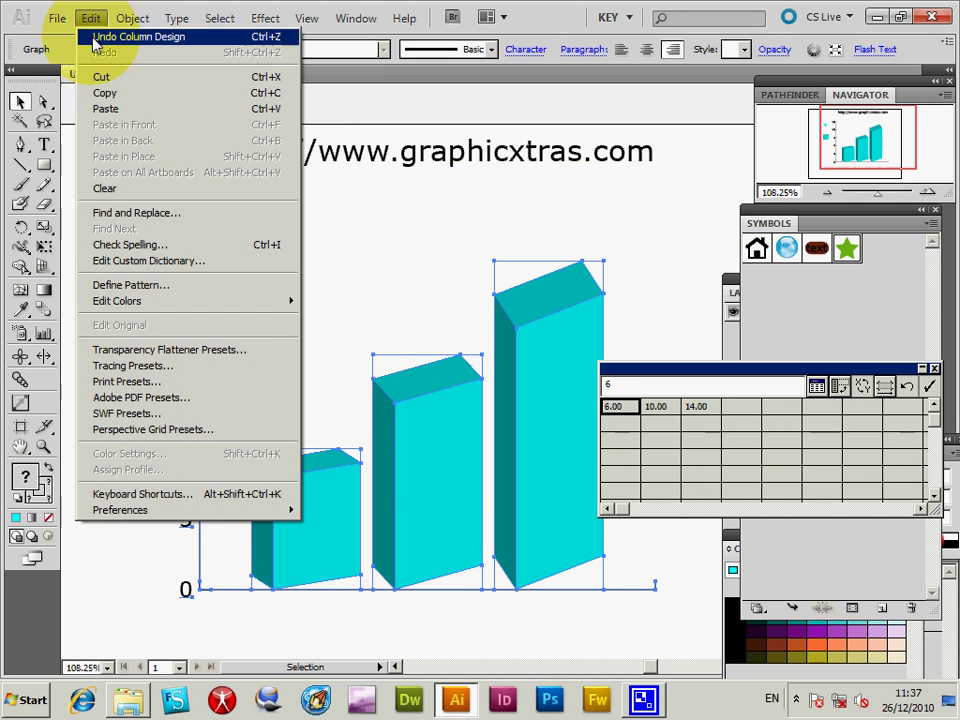
click(110, 36)
click(133, 20)
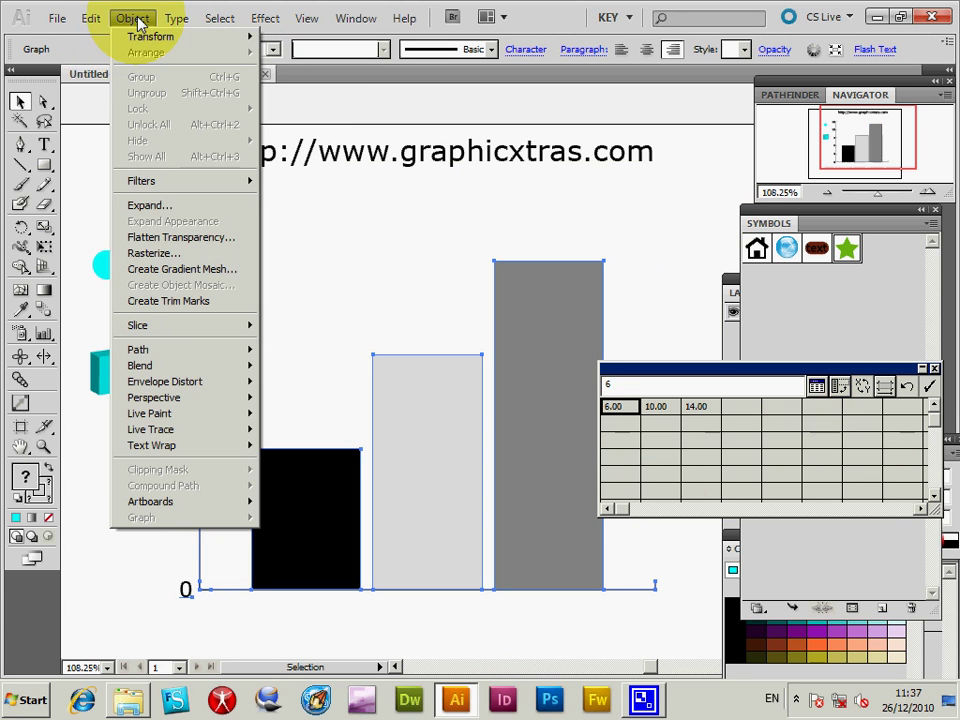
click(85, 340)
drag(76, 337, 296, 423)
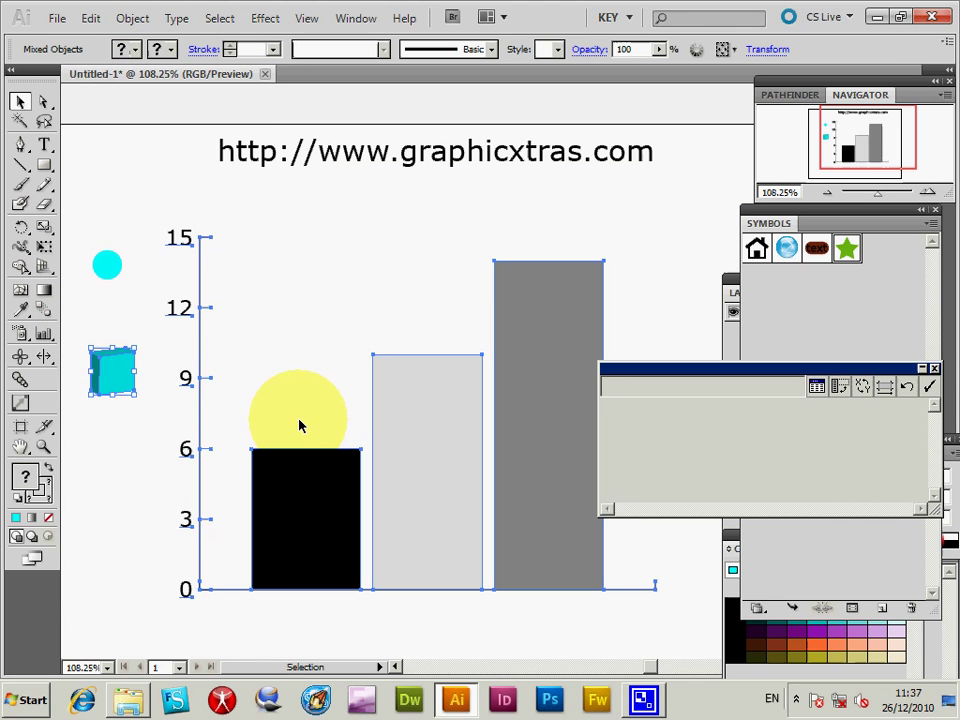
Set the columns to Repeating the 'New Design' cube, 1 unit per design.
click(133, 19)
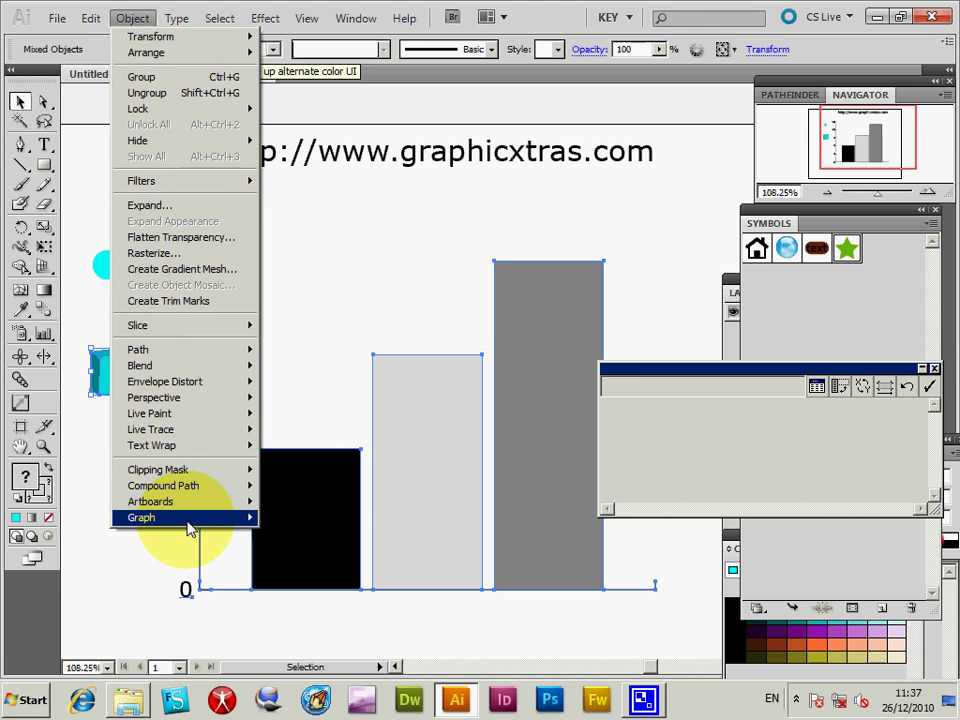
mouse_move(190, 520)
click(67, 566)
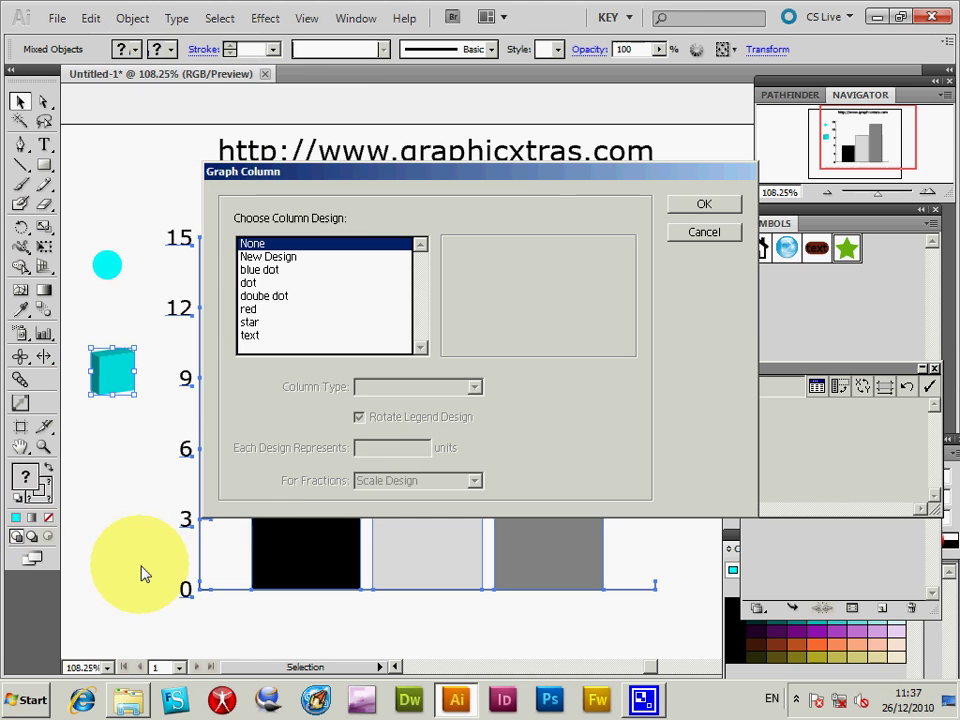
click(262, 257)
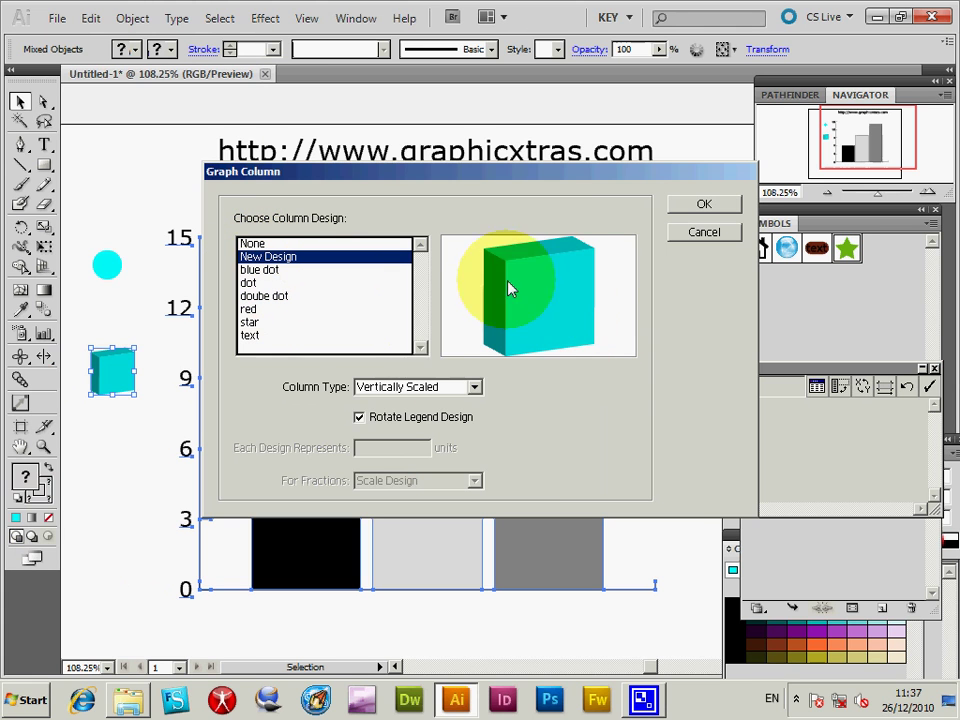
click(429, 394)
click(414, 434)
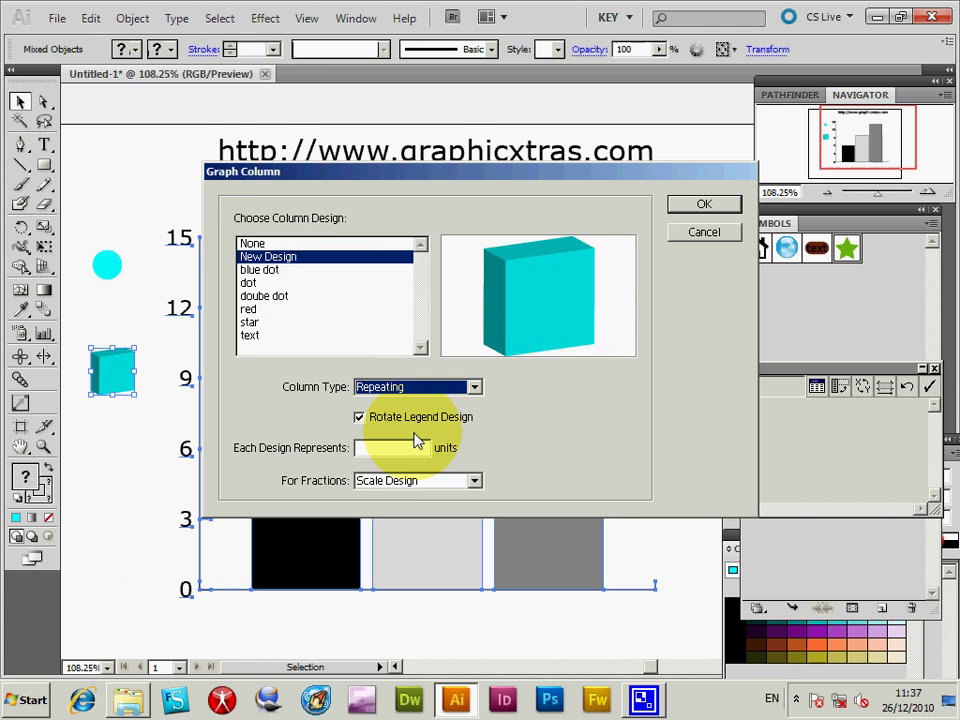
text(1)
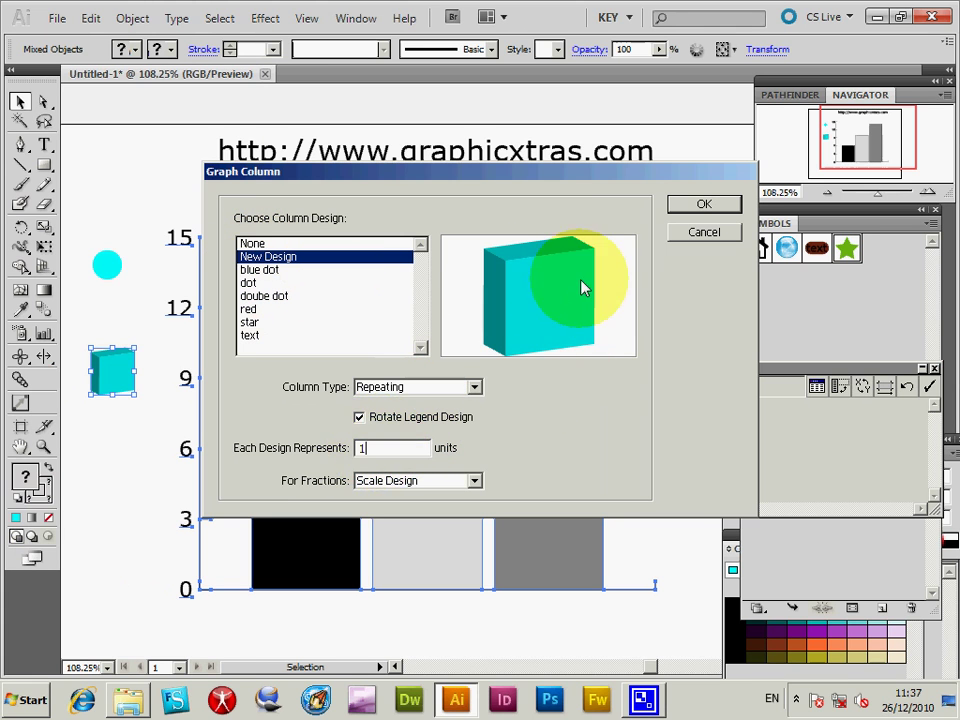
click(706, 207)
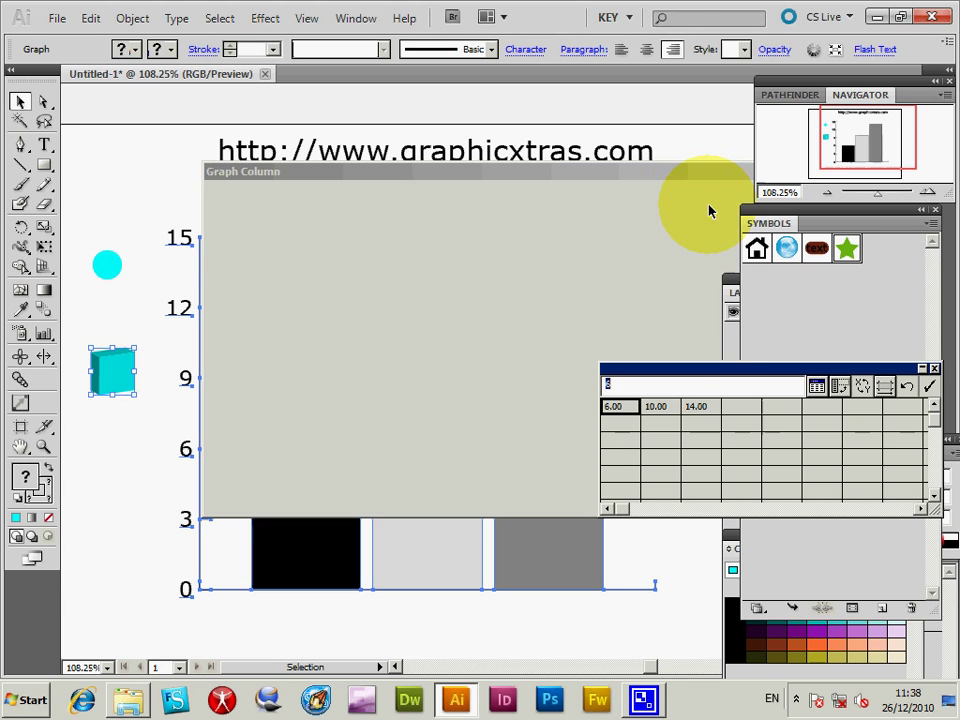
Delete the loose cyan dot and cube, then place a scaled-down text symbol left of the graph.
click(343, 304)
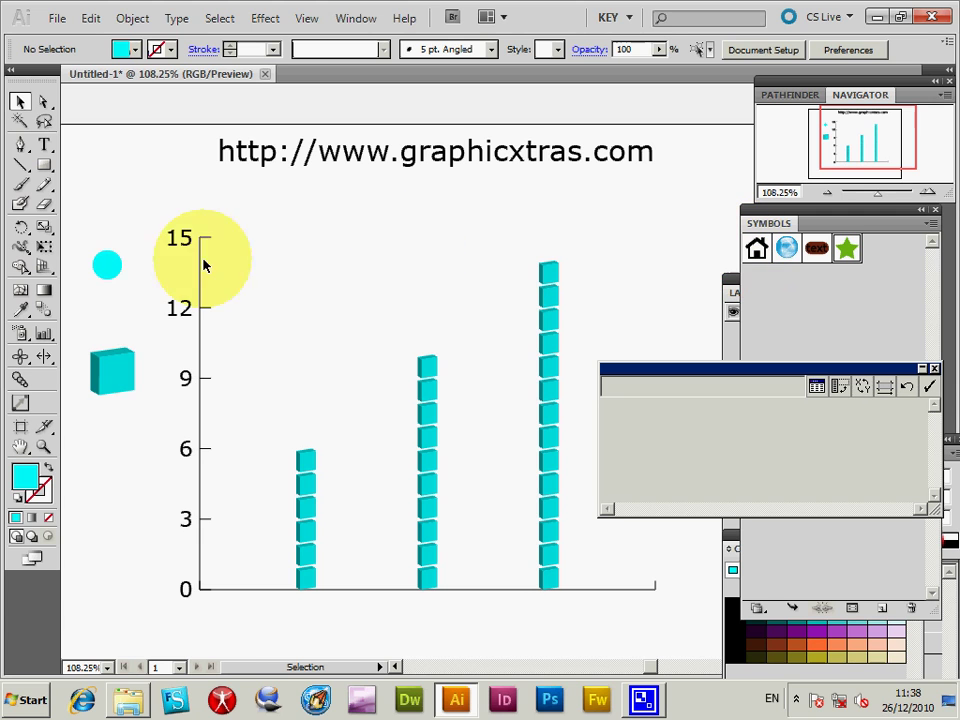
drag(92, 232, 116, 398)
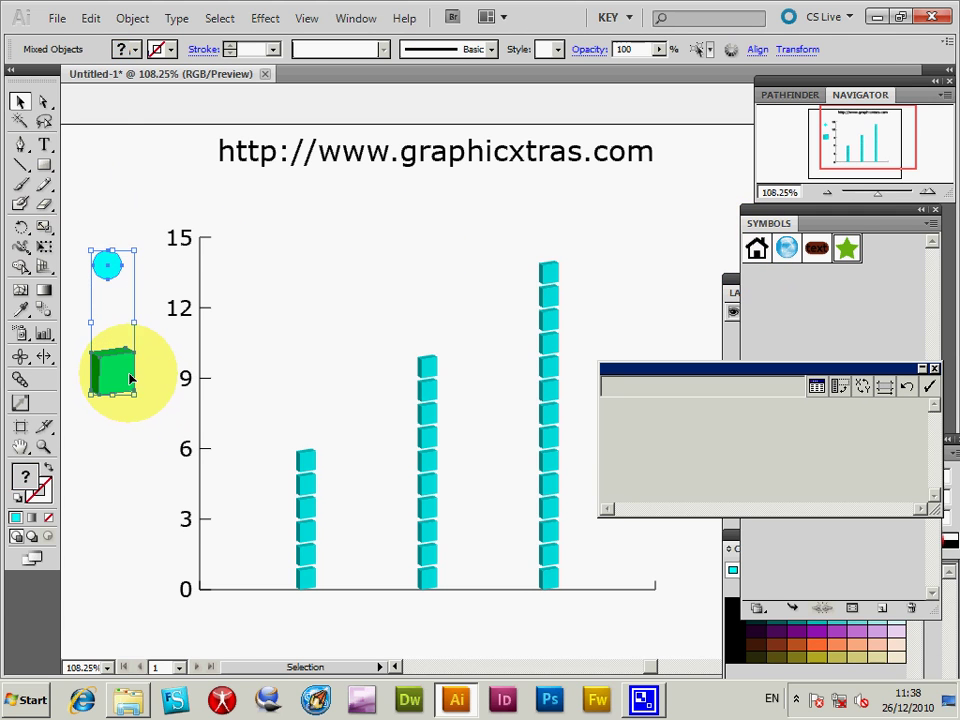
key(Delete)
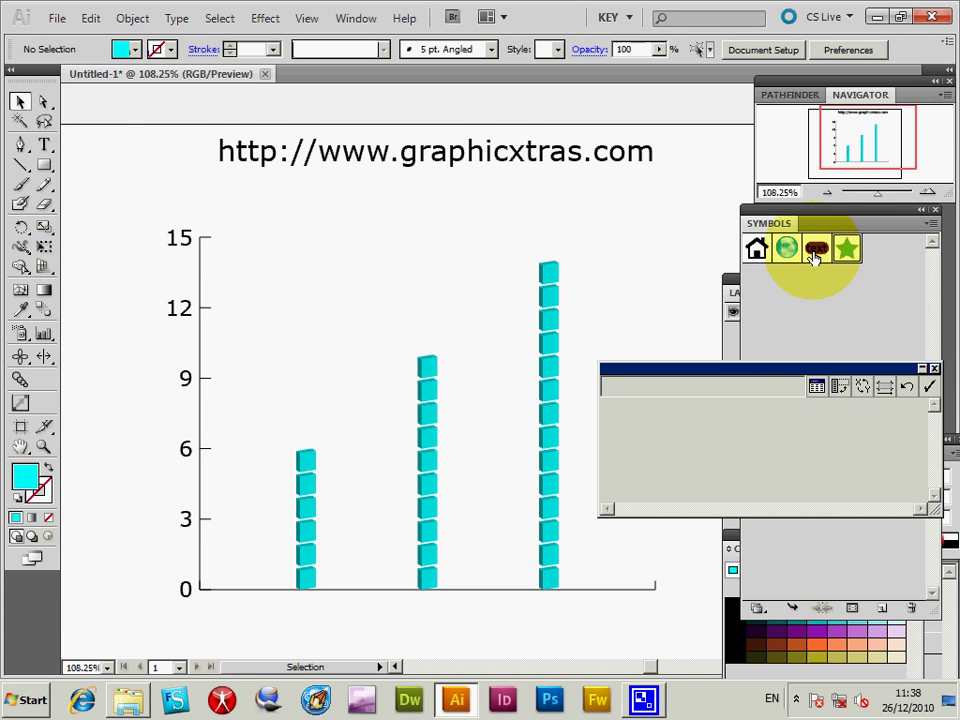
drag(817, 252, 161, 407)
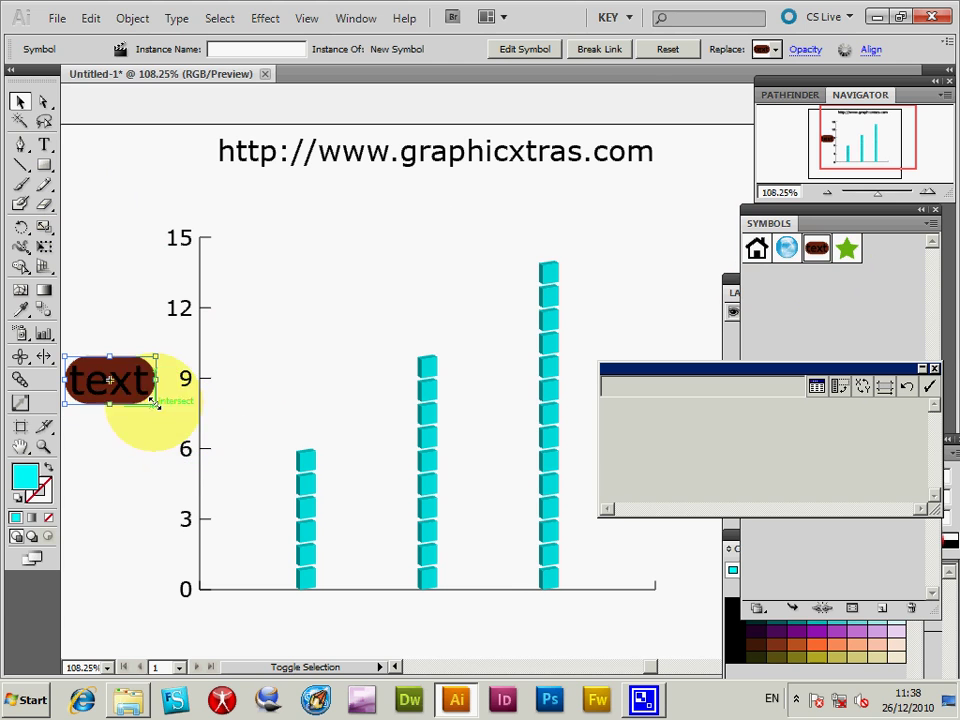
drag(118, 378, 130, 380)
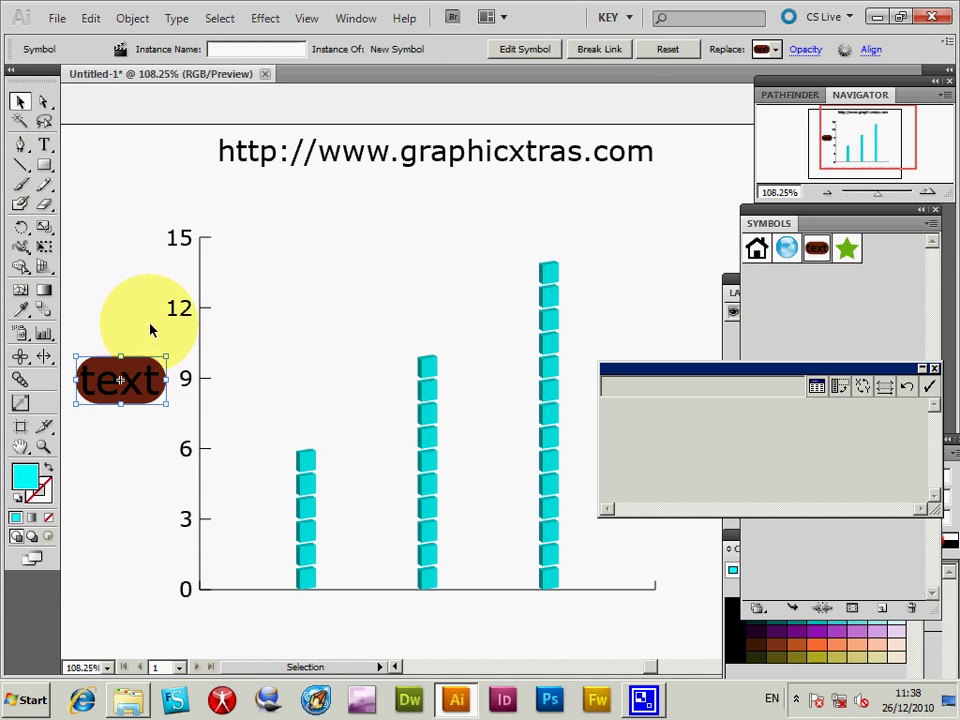
Select the graph with the text symbol and apply the 'text' column design.
drag(111, 306, 259, 439)
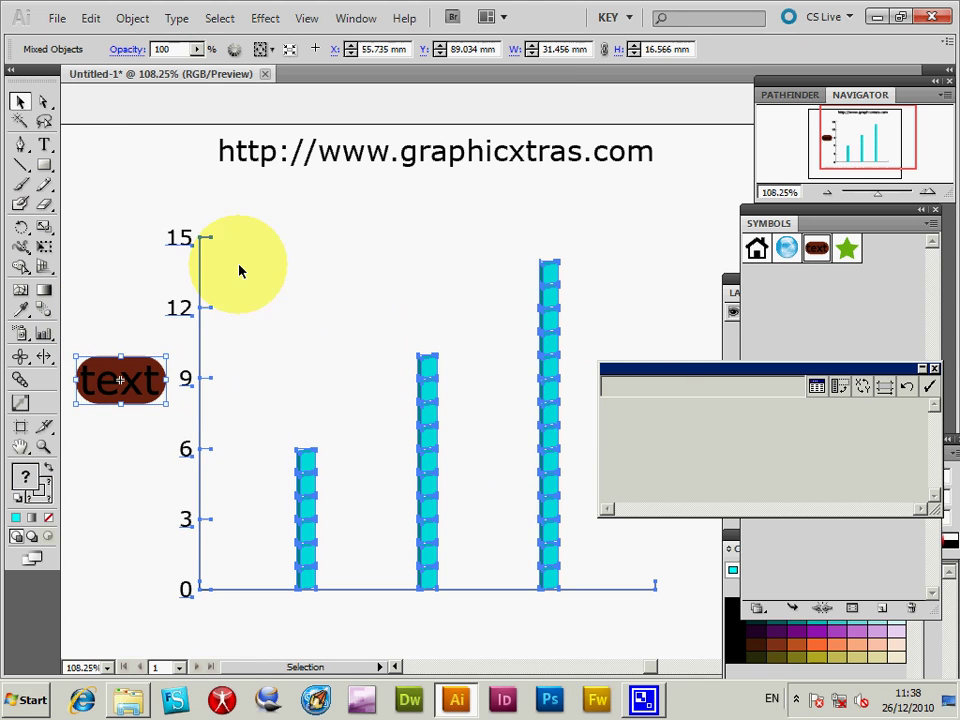
click(132, 18)
mouse_move(180, 510)
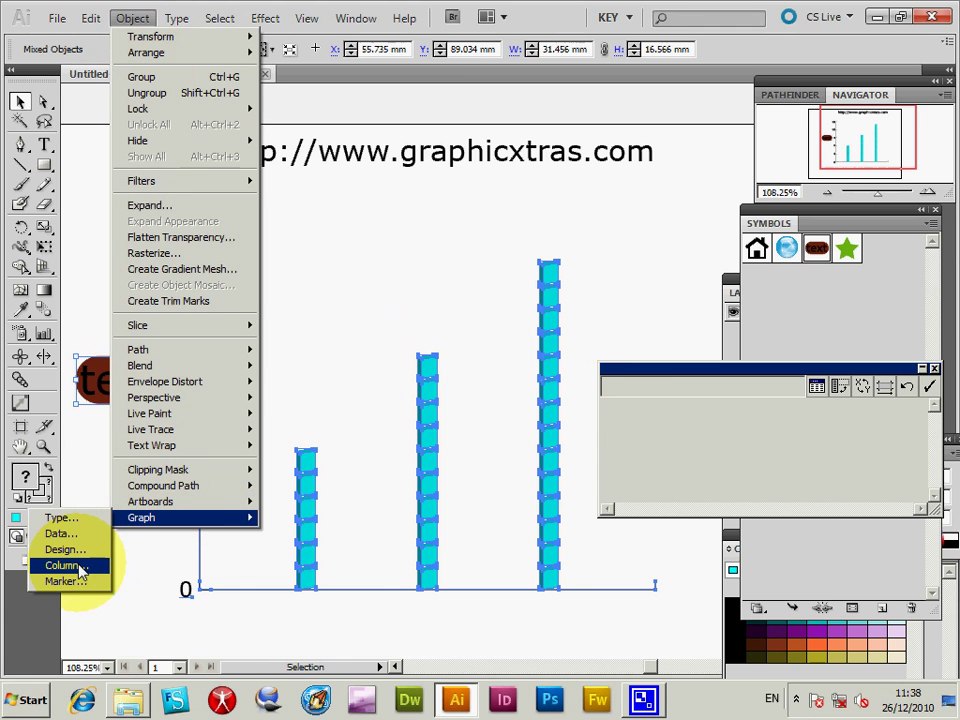
click(62, 566)
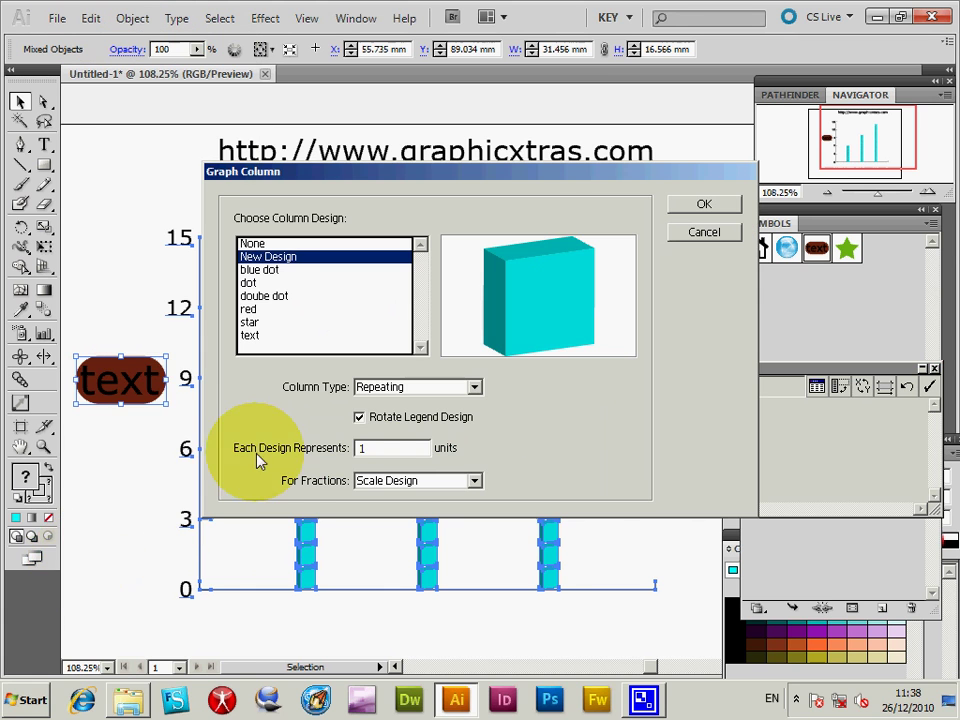
click(250, 335)
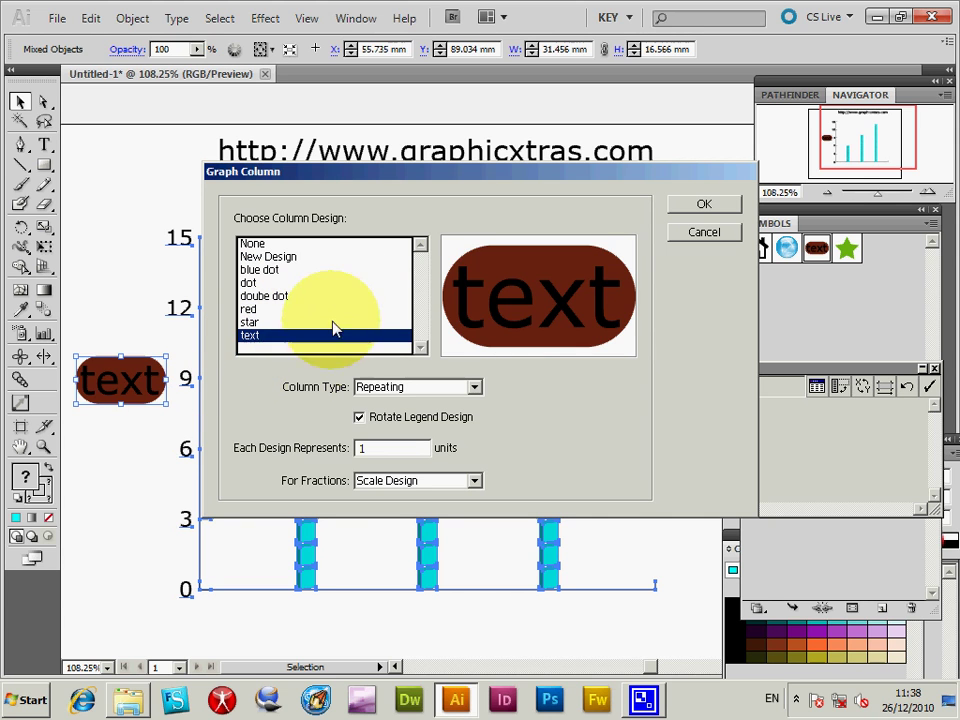
click(249, 322)
click(255, 335)
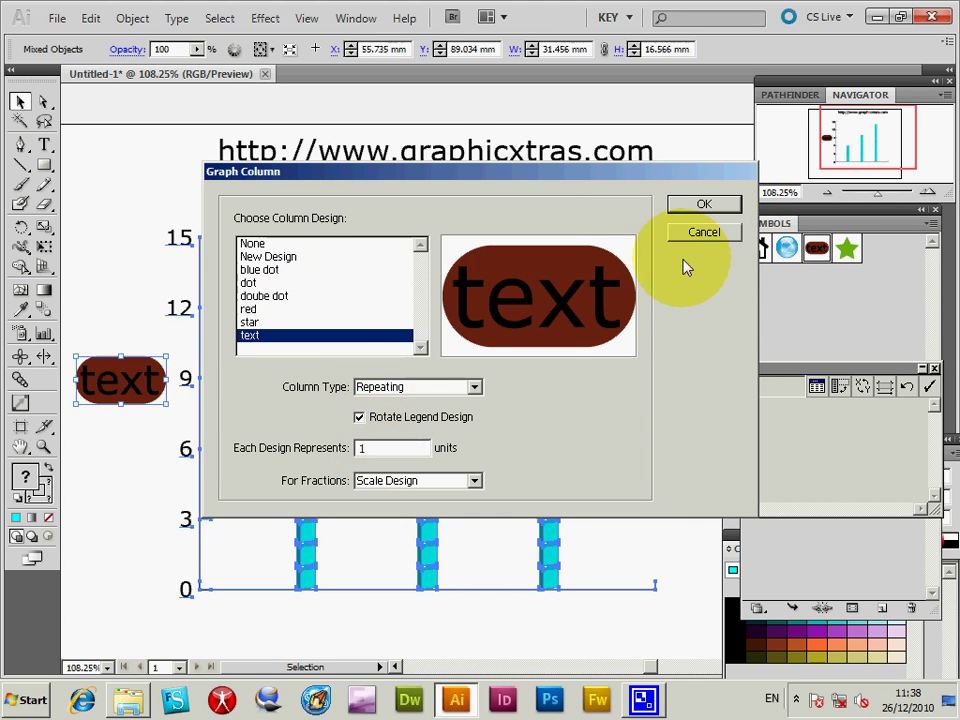
click(705, 210)
click(355, 312)
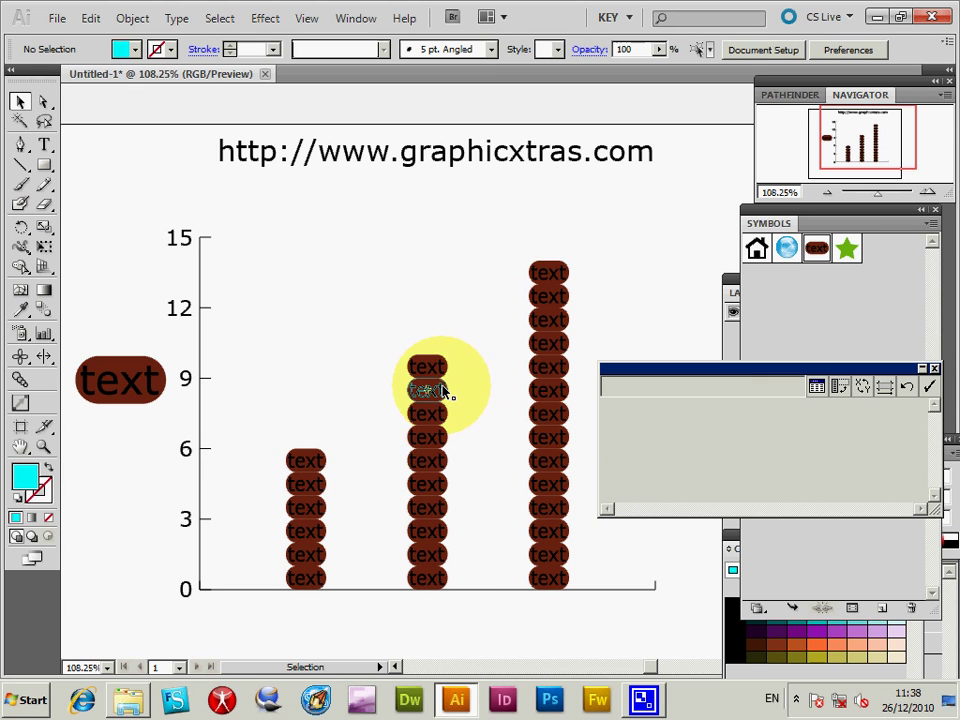
click(550, 325)
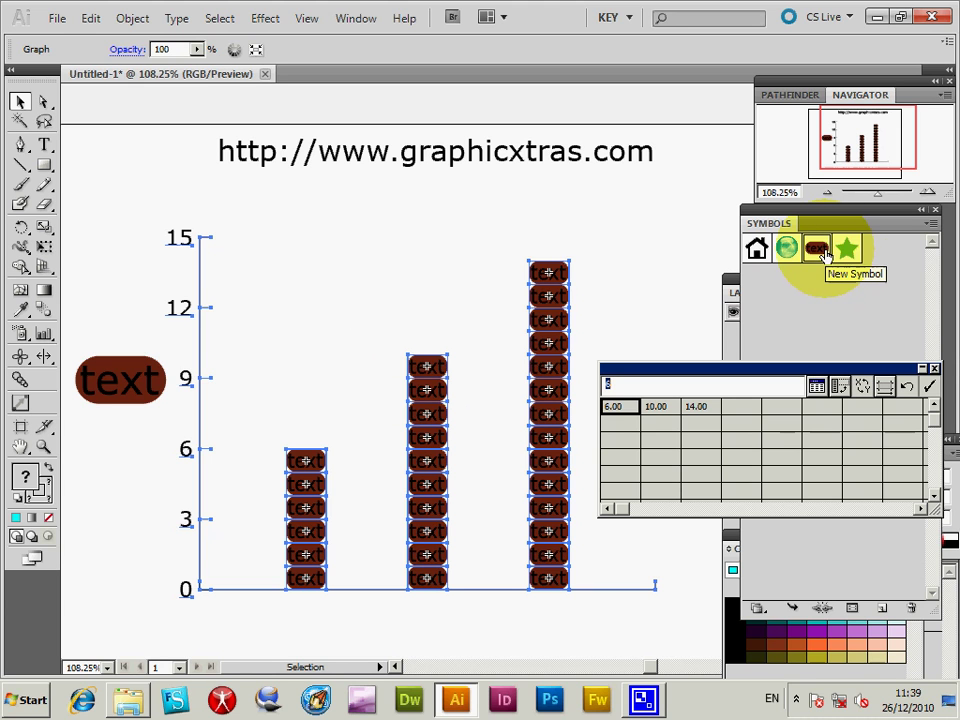
Replace the columns' text symbols with the green star via the Symbols panel menu, then deselect.
click(930, 228)
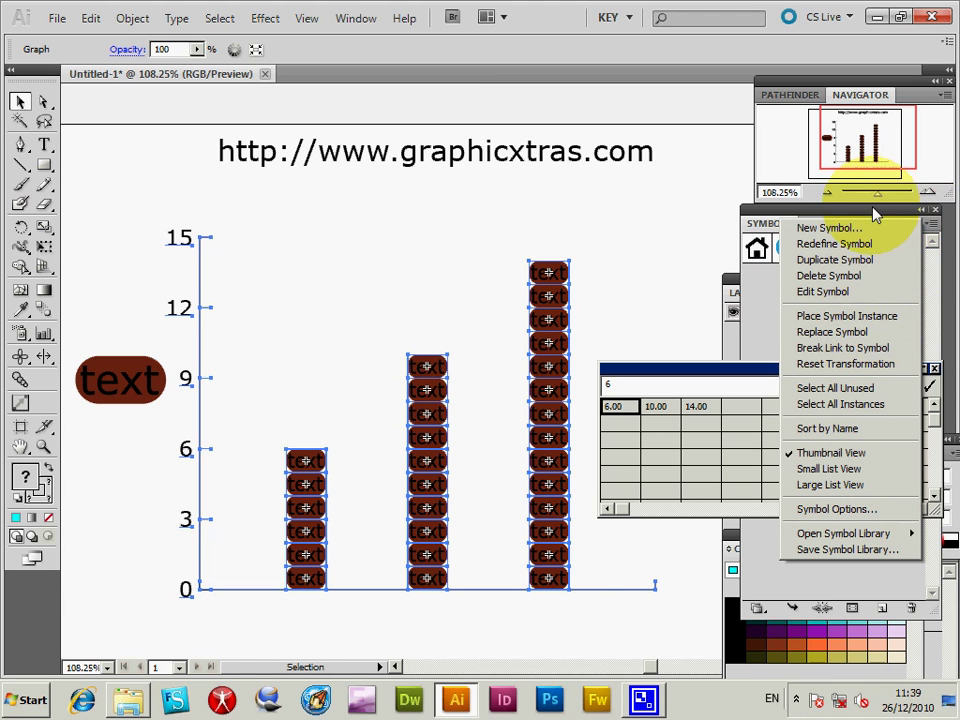
click(733, 311)
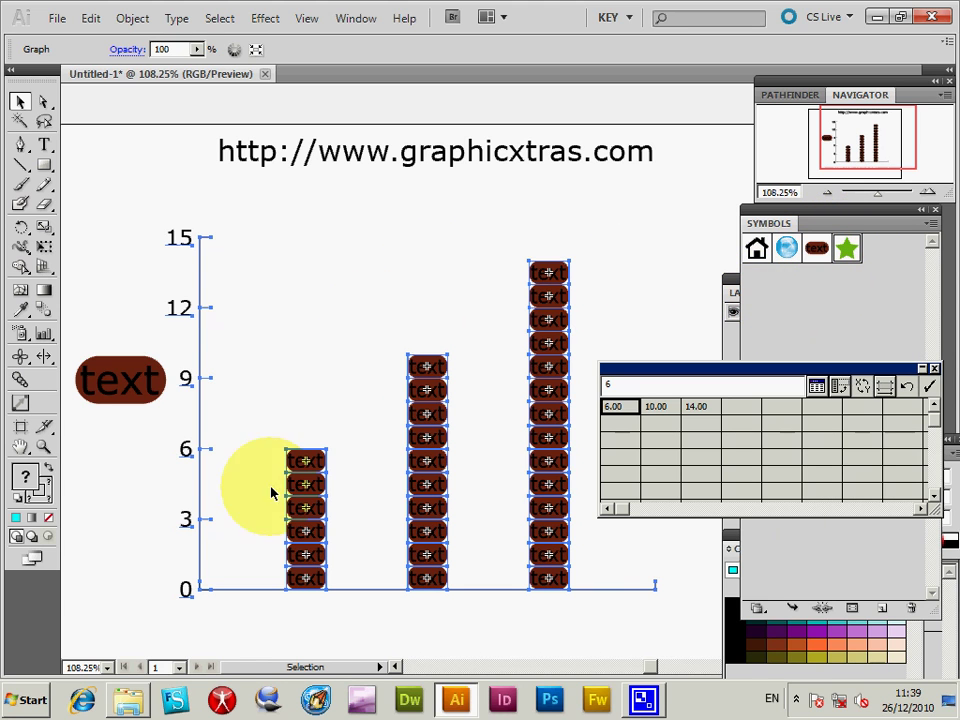
click(930, 228)
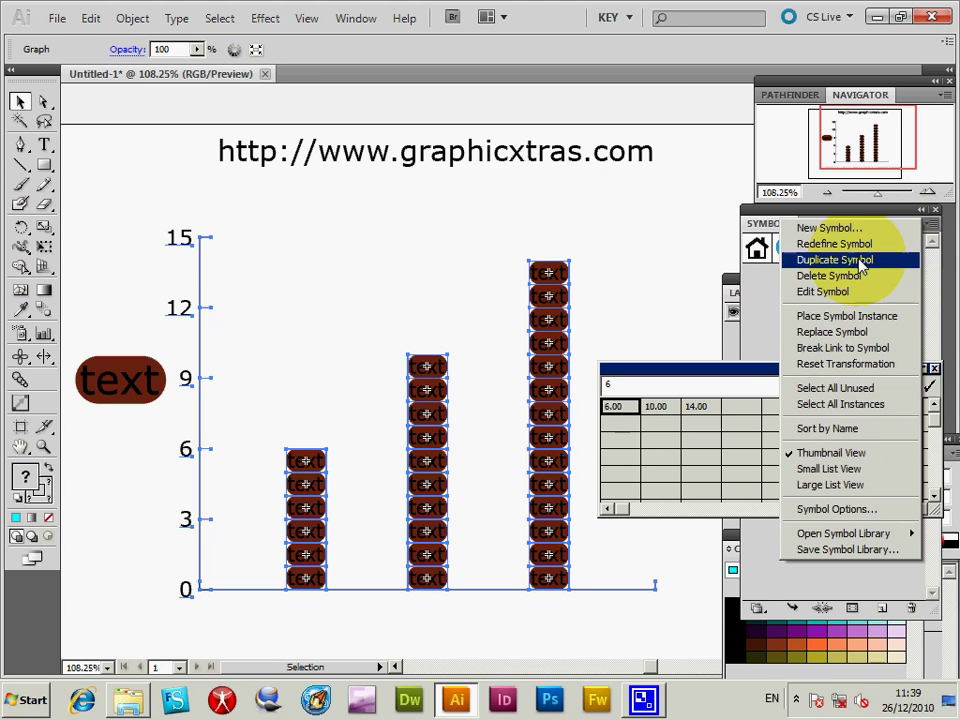
click(840, 332)
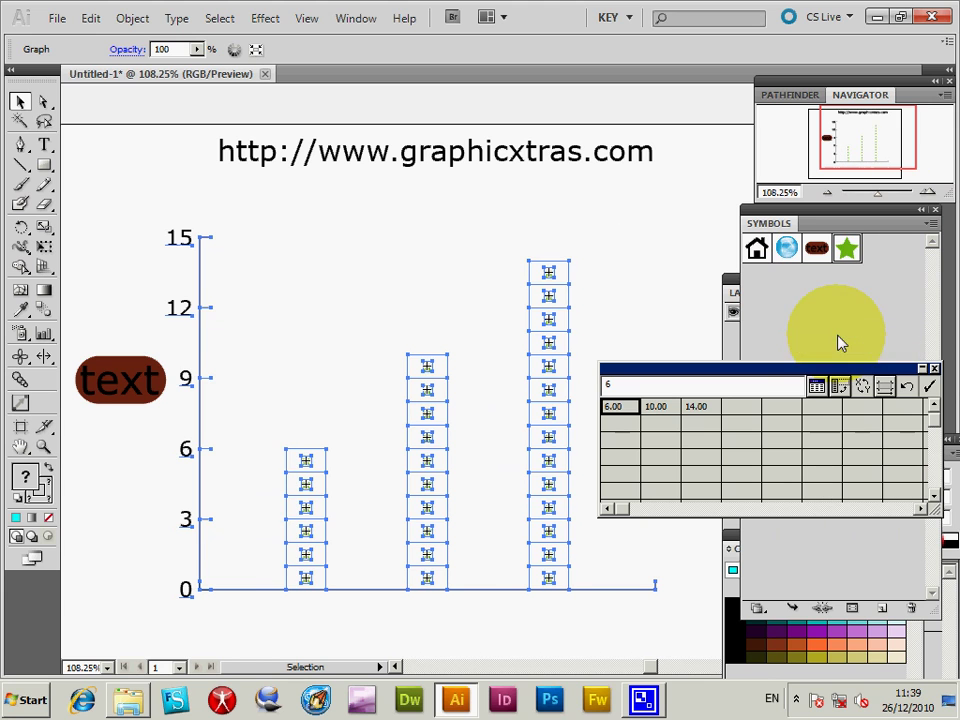
click(150, 203)
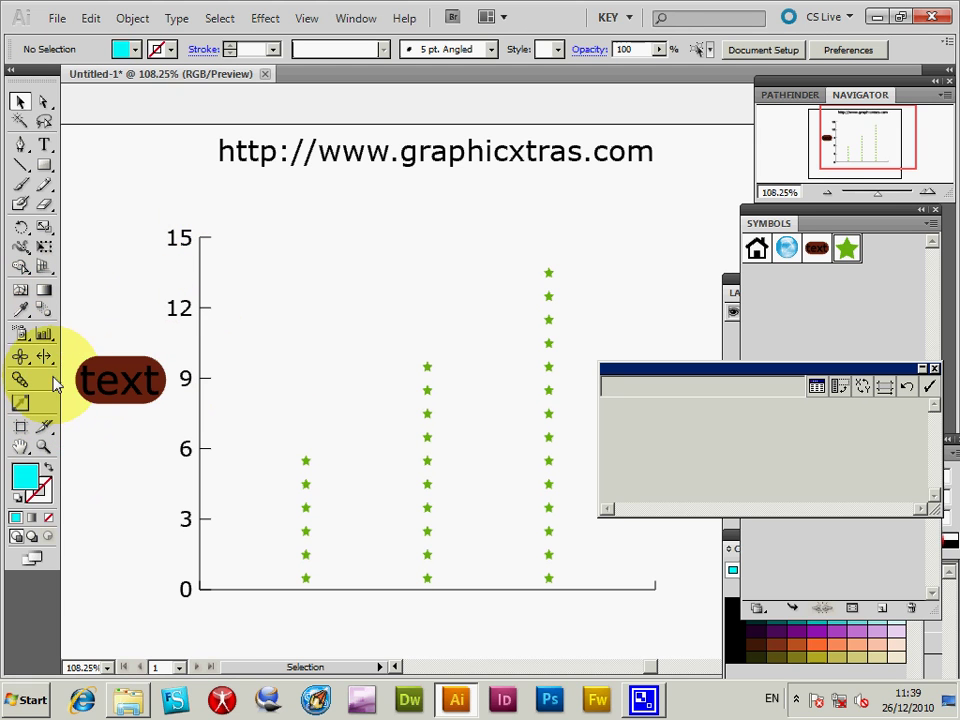
Show the Column Graph tool flyout listing the available graph types.
click(47, 338)
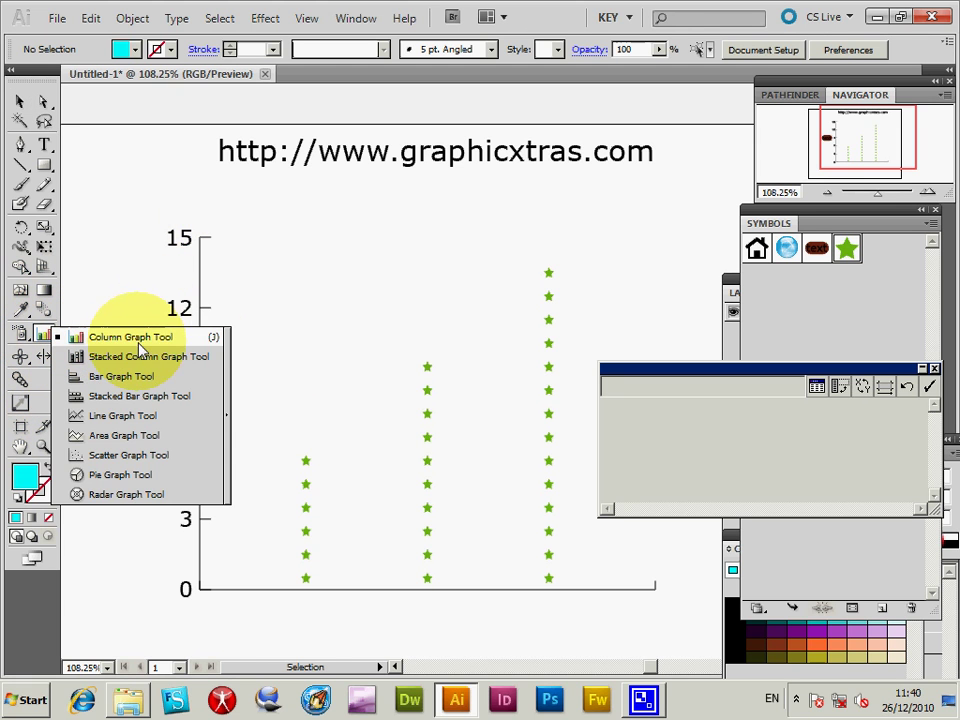